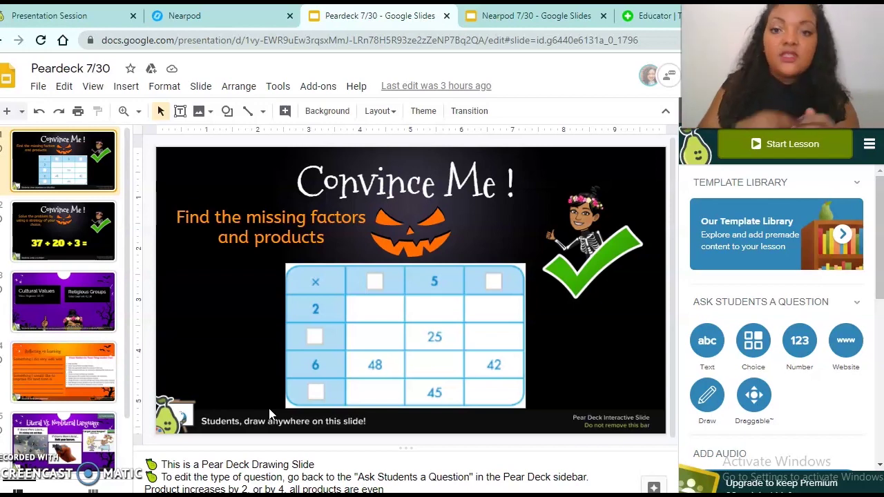
Launch the Pear Deck add-on sidebar from the Add-ons menu.
left_click(317, 87)
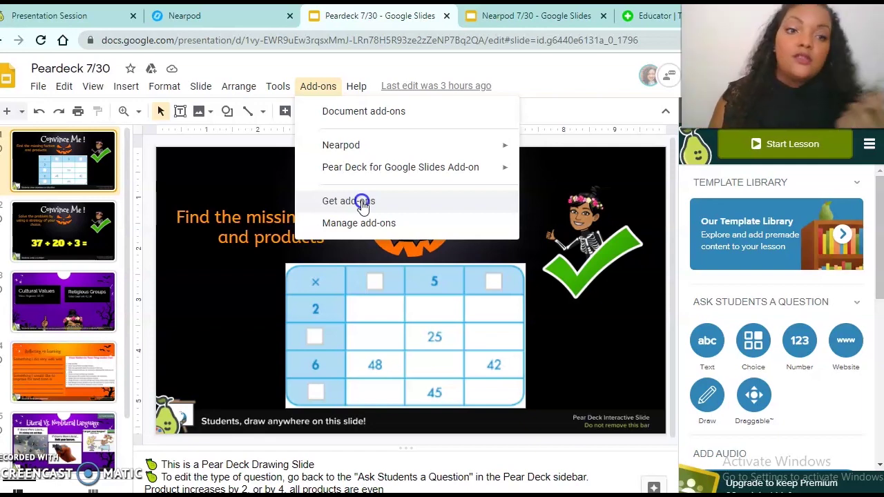
mouse_move(387, 171)
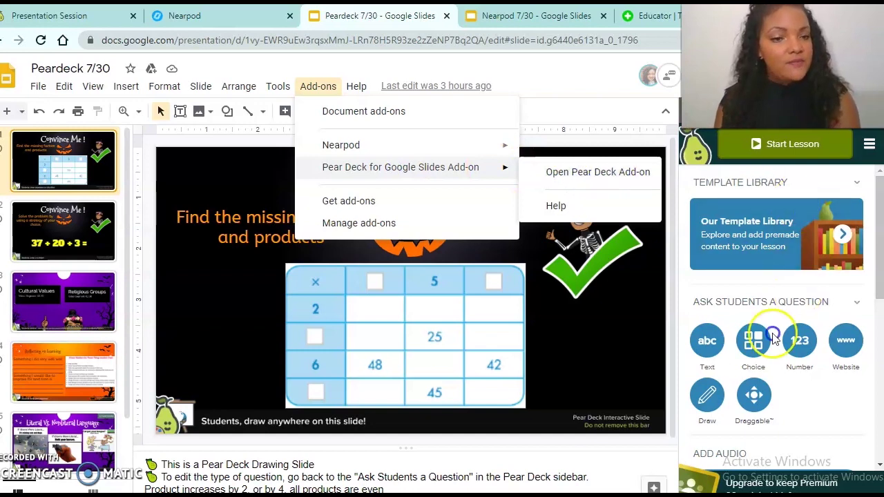
left_click(880, 302)
left_click_drag(880, 302, 880, 322)
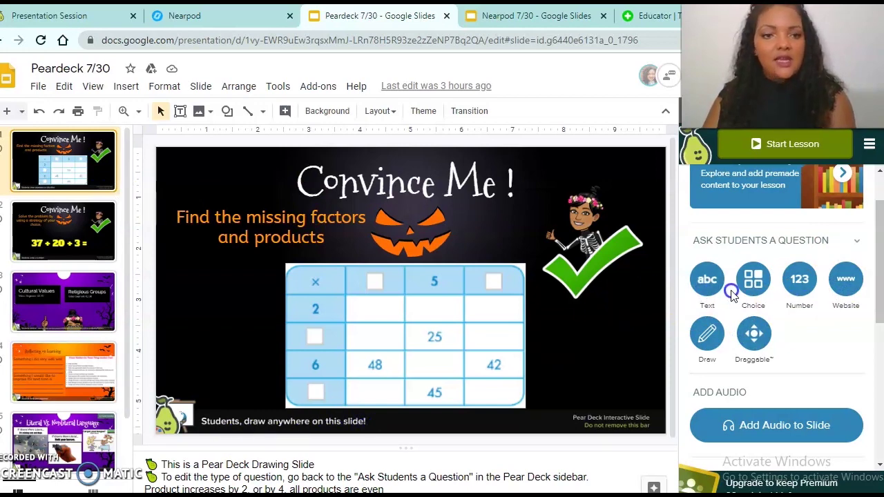
left_click(753, 309)
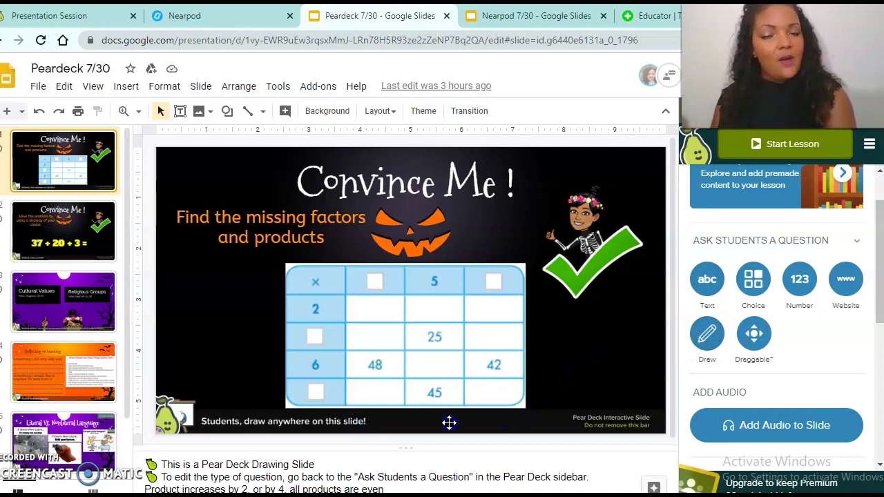
Preview slides 2 through 6 in turn, ending on the Synthesizing Information question.
left_click(62, 246)
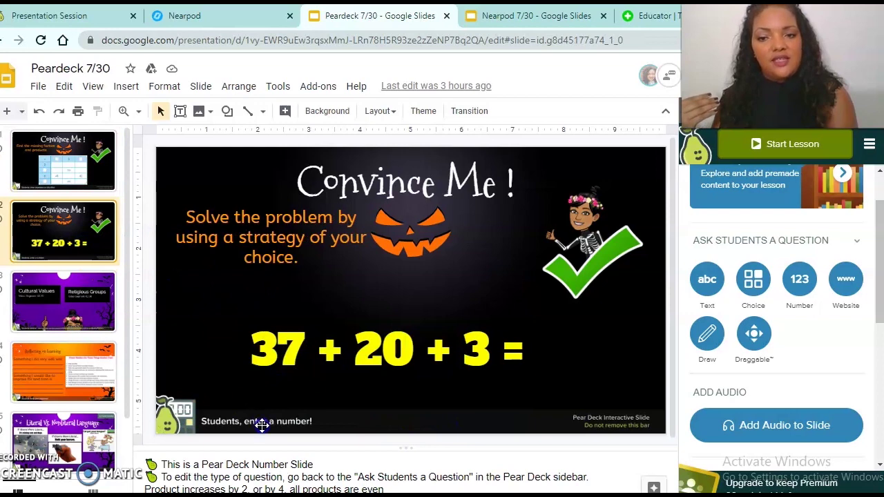
left_click(79, 321)
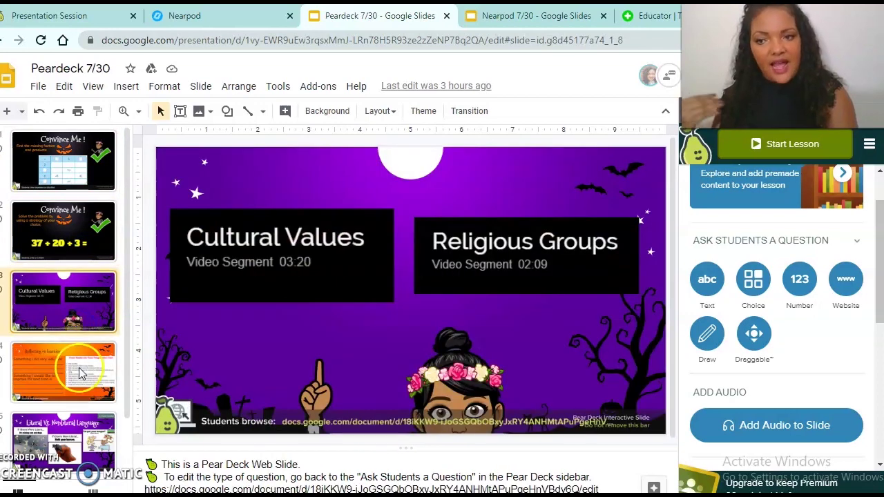
left_click(81, 382)
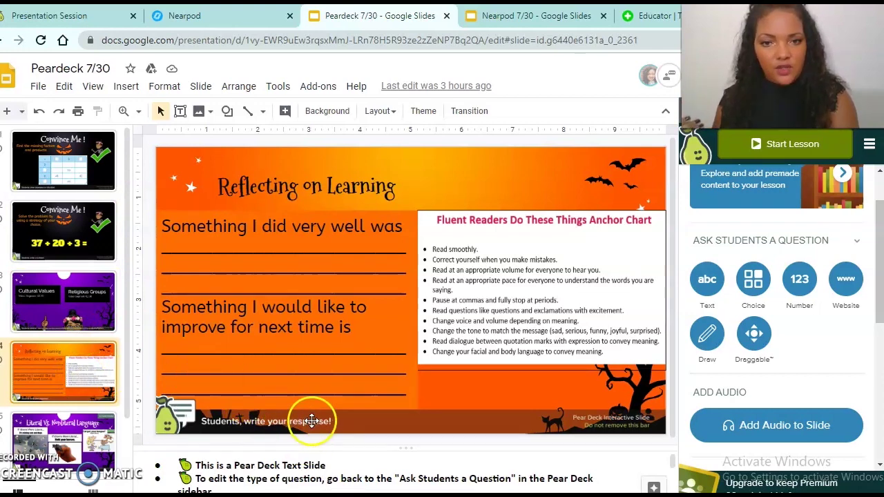
left_click(113, 443)
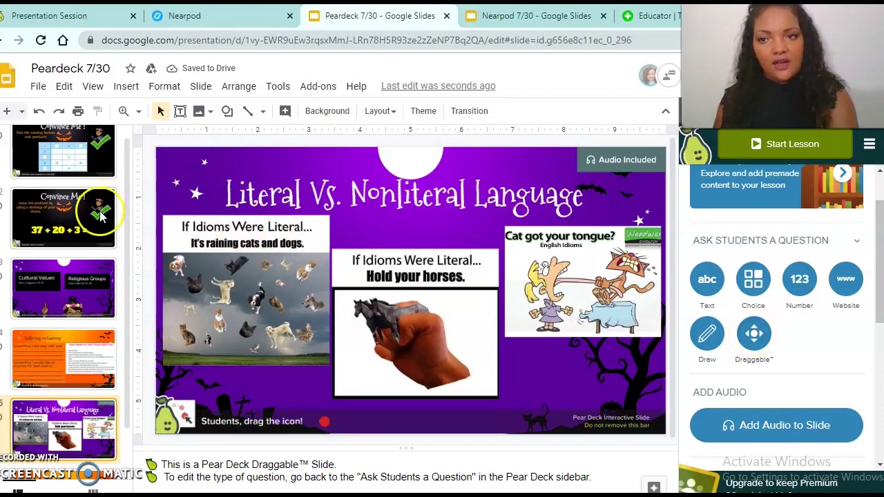
left_click_drag(129, 223, 127, 256)
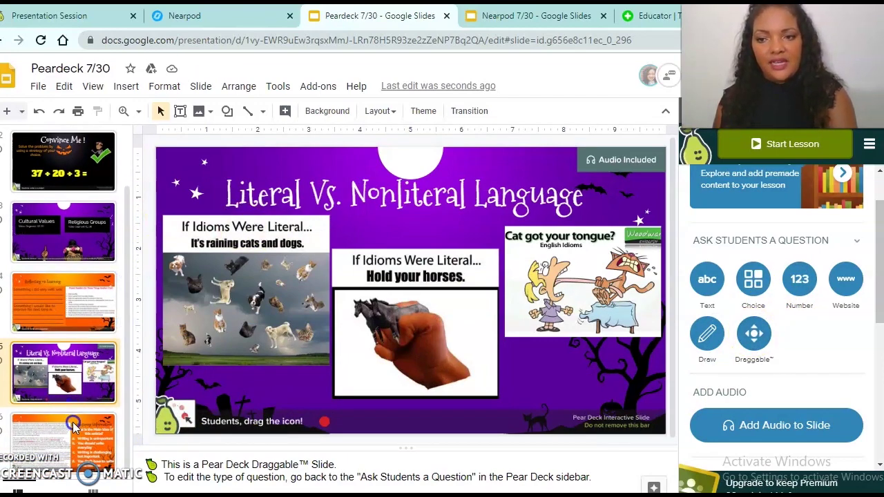
left_click(74, 425)
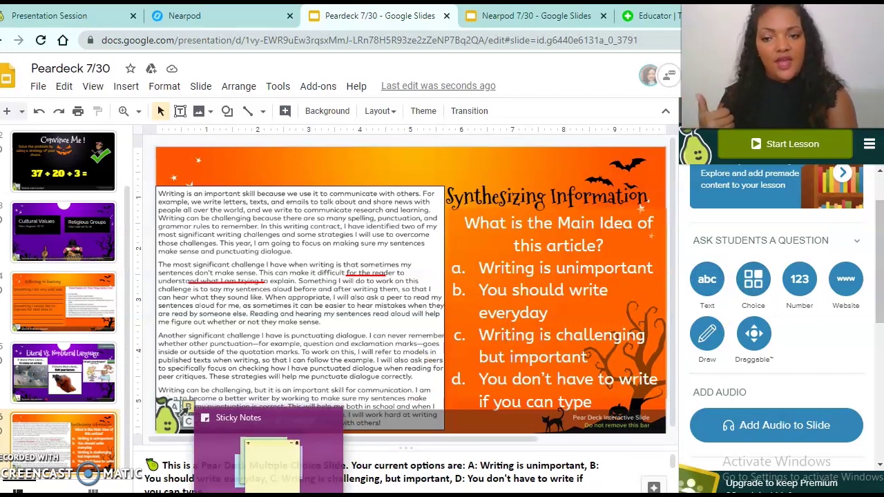
mouse_move(240, 496)
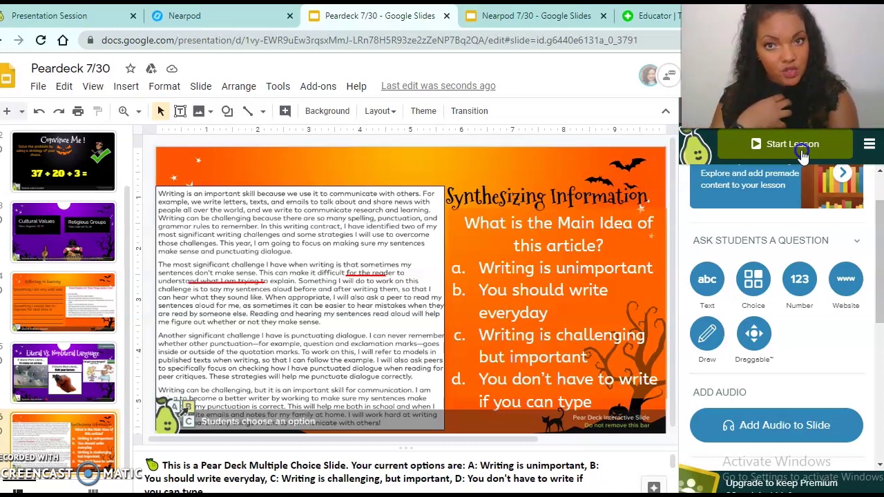
mouse_move(201, 495)
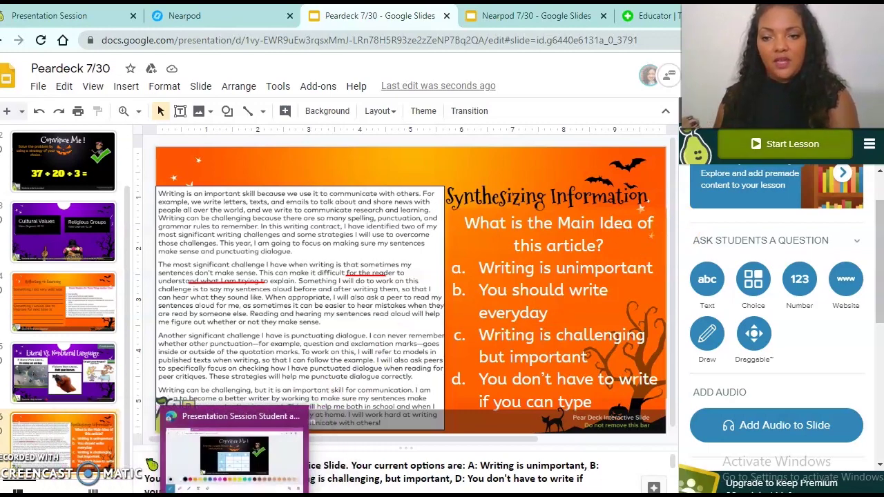
In the student session, draw a black 6 in the cell above 48.
left_click(173, 452)
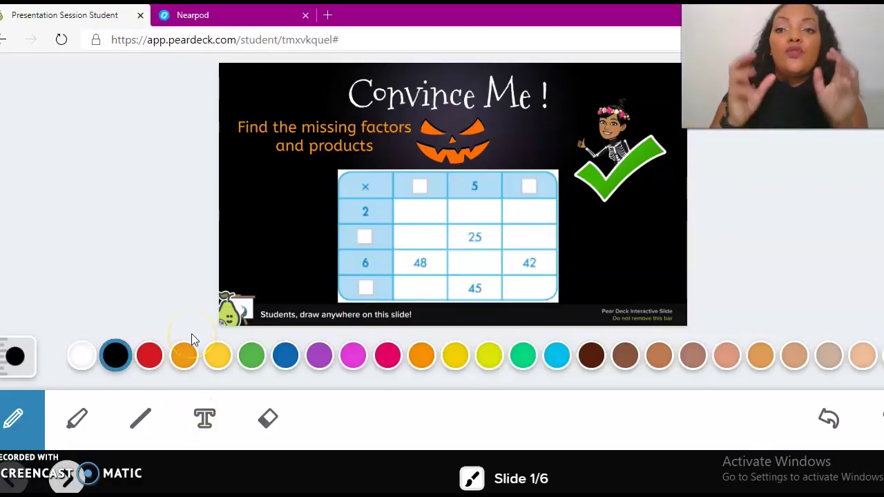
left_click(285, 358)
left_click(78, 418)
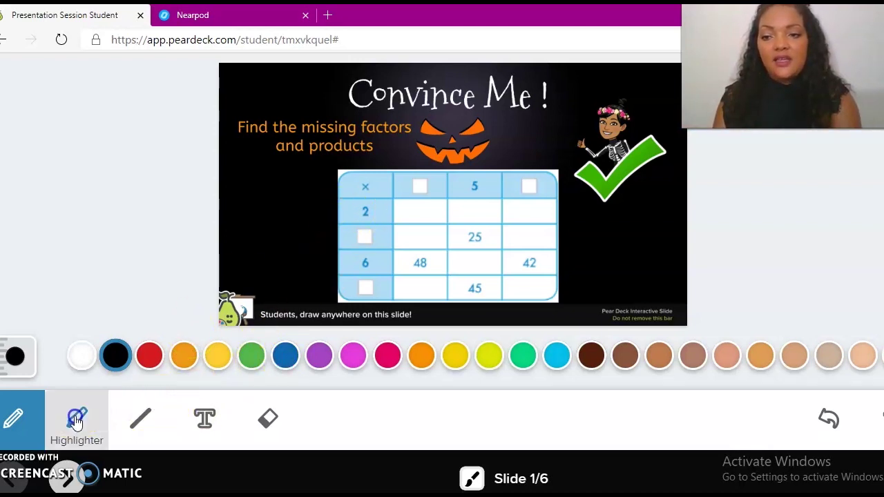
left_click(22, 423)
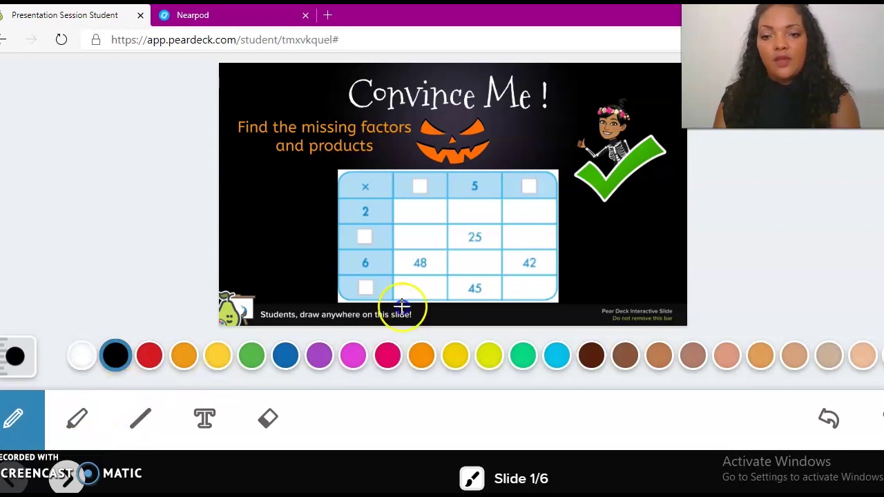
mouse_move(417, 228)
left_mouse_down()
mouse_move(409, 251)
mouse_move(428, 252)
left_mouse_up()
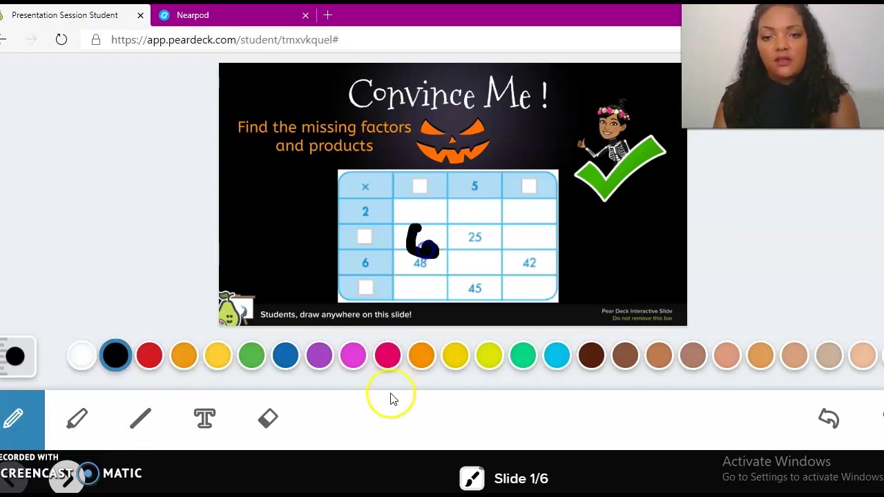
Draw a pink 7 below 42, type 45 under 5, and advance to slide 2.
left_click(388, 355)
left_click_drag(515, 282, 532, 295)
left_click(204, 418)
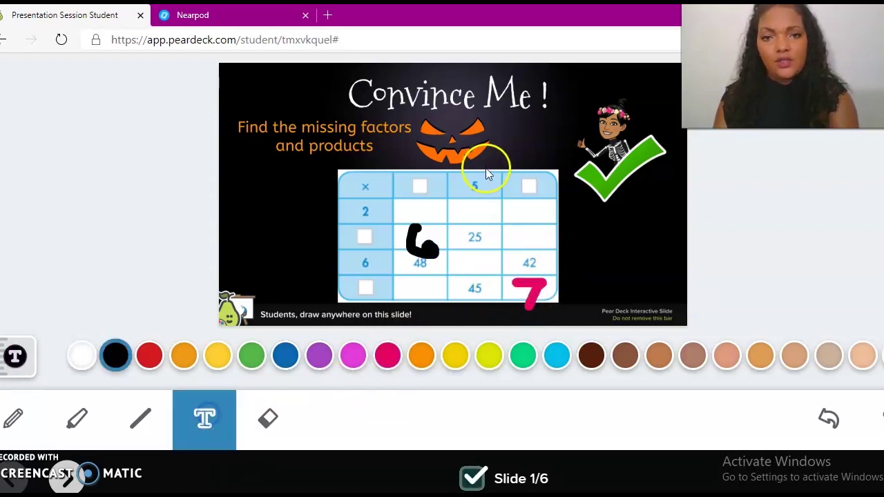
left_click(475, 212)
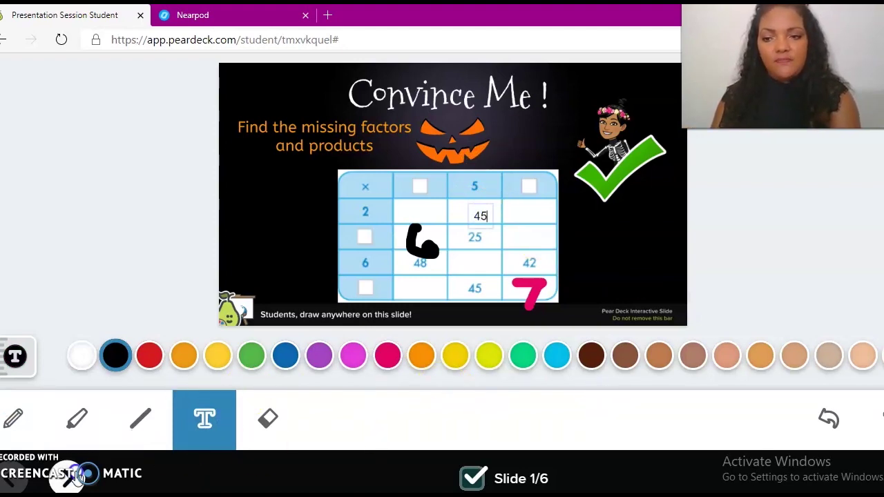
left_click(67, 481)
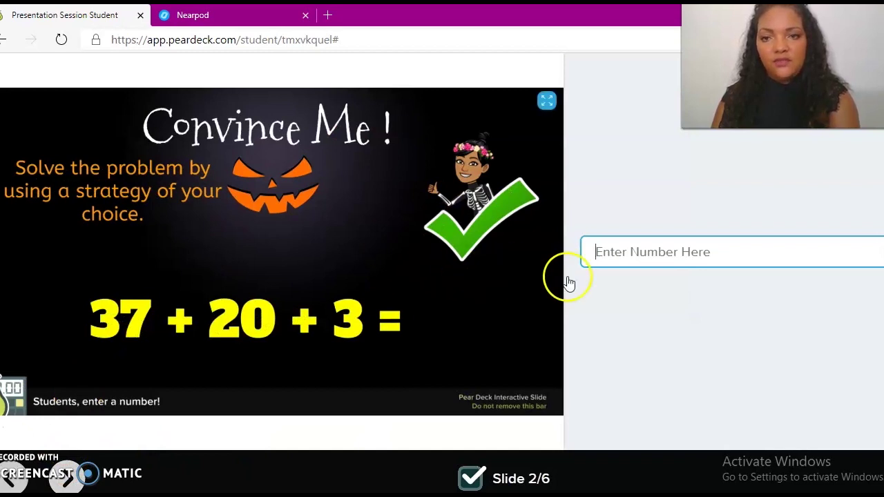
Answer 34, request access to slide 3's Google Doc, and continue to Reflecting on Learning.
left_click(662, 250)
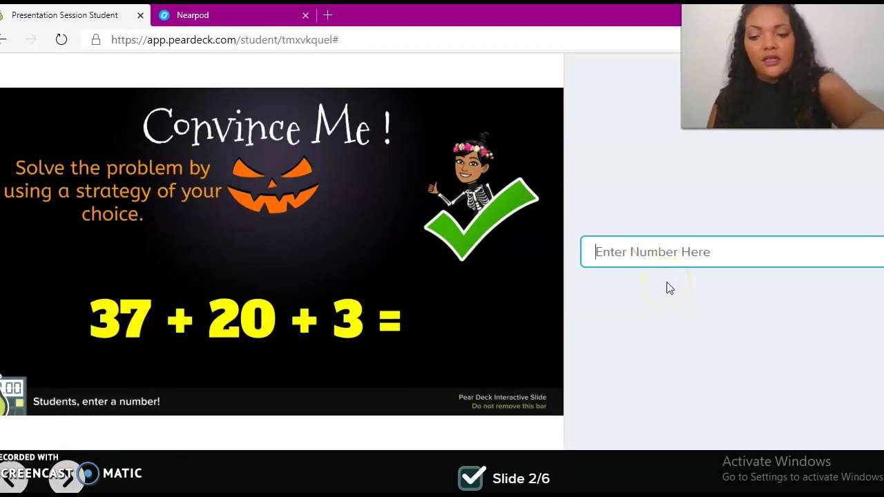
type("34")
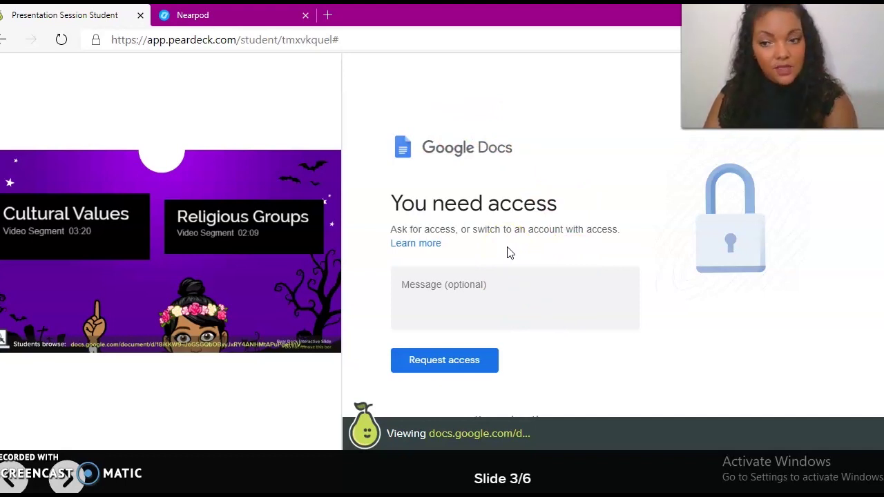
left_click(463, 358)
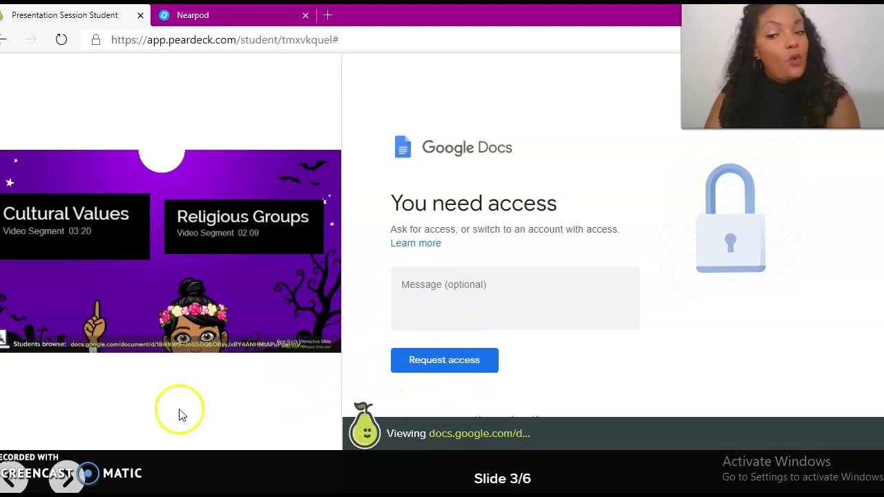
left_click(64, 480)
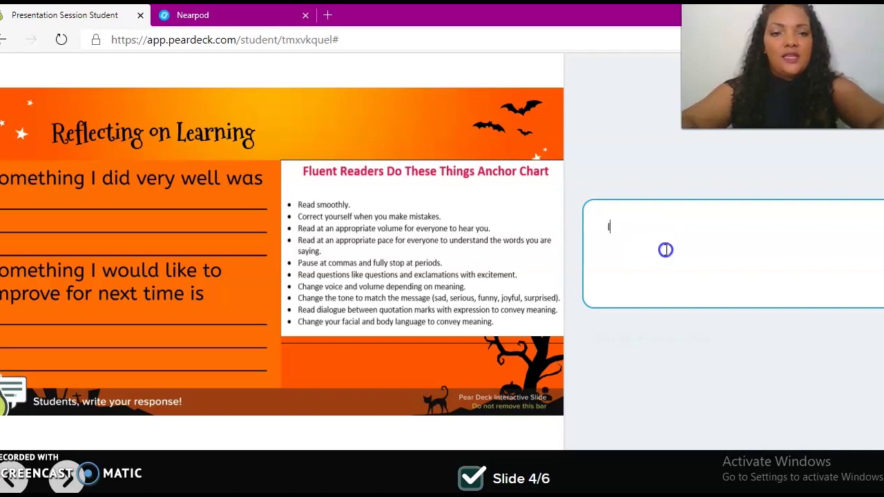
Answer "I'm a great reader!", play slide 5's audio, and drag the red dot onto Hold your horses.
type("'m a great reader!")
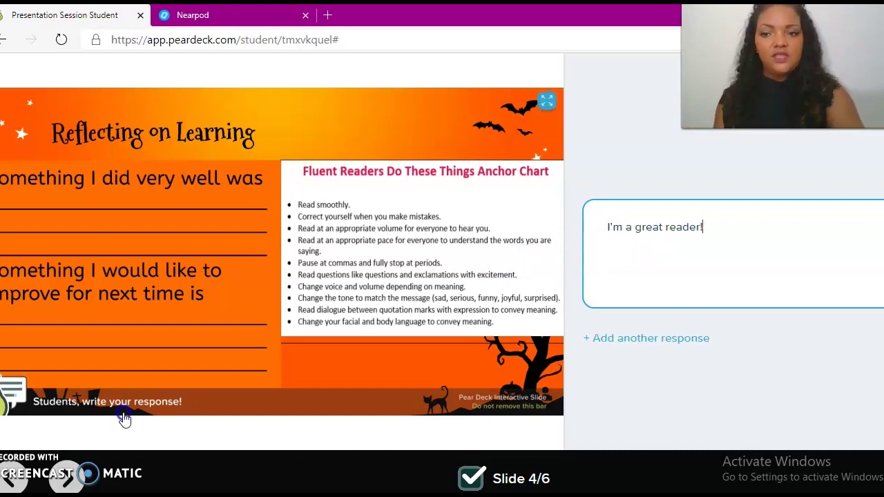
left_click(68, 476)
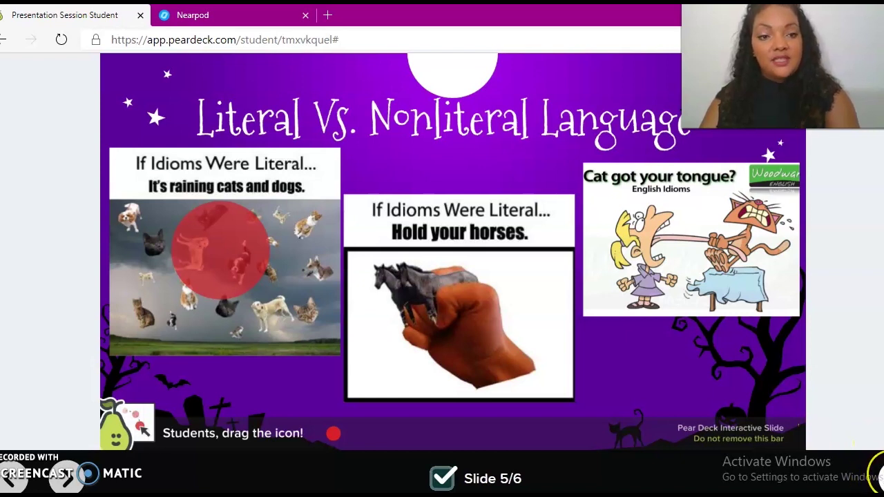
mouse_move(877, 477)
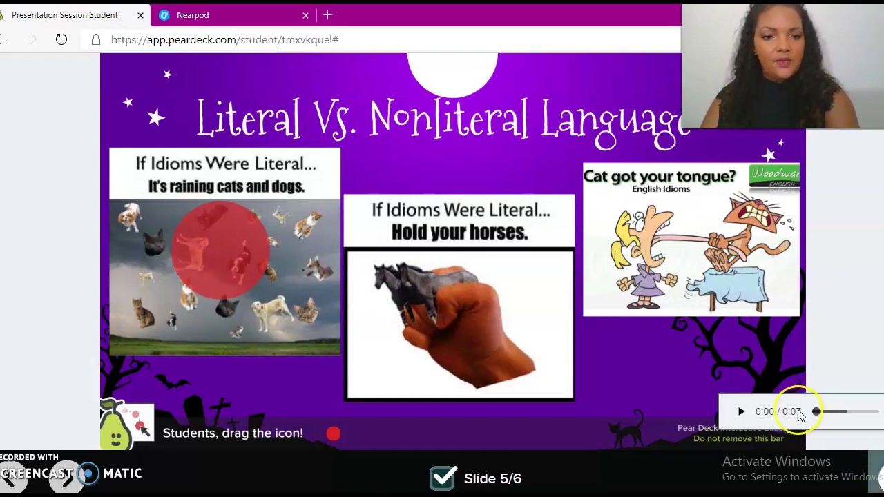
left_click(741, 413)
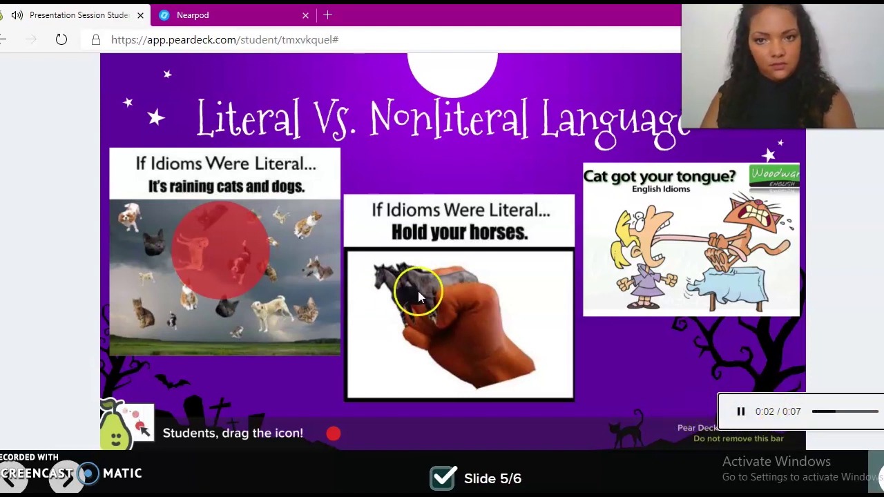
left_click_drag(228, 253, 511, 352)
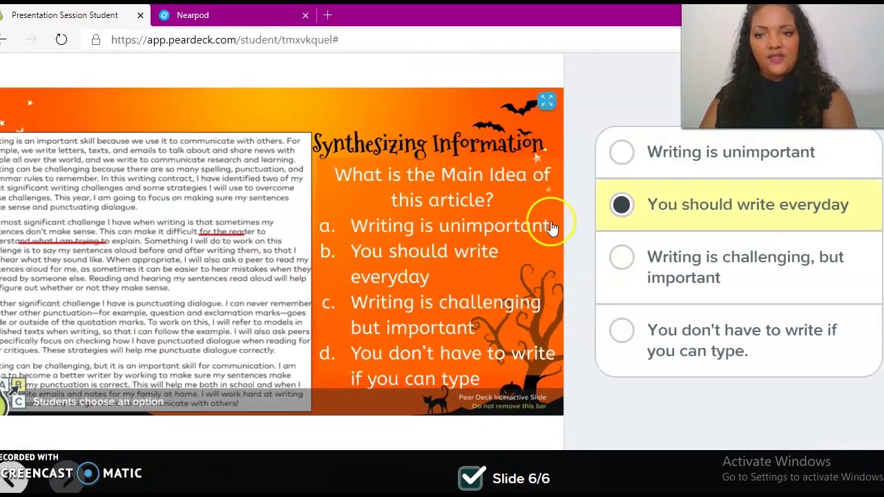
Choose answer d, "You don't have to write if you can type," after enlarging the article.
left_click(621, 337)
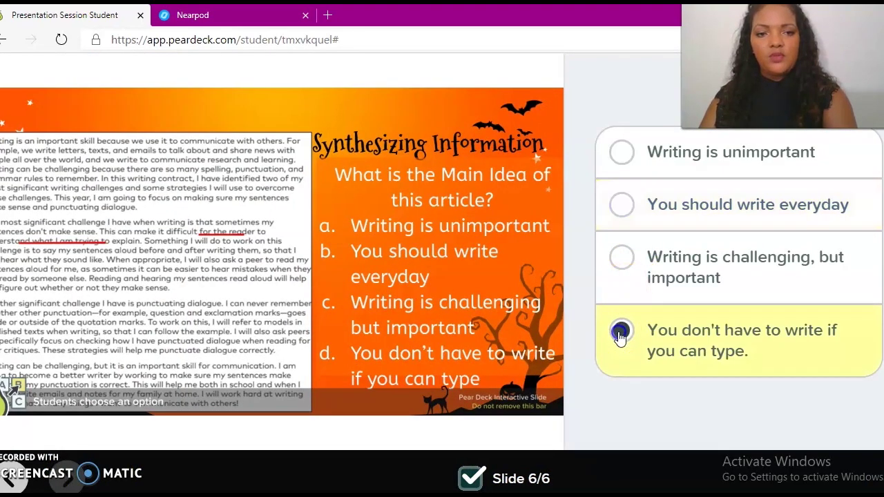
left_click(546, 102)
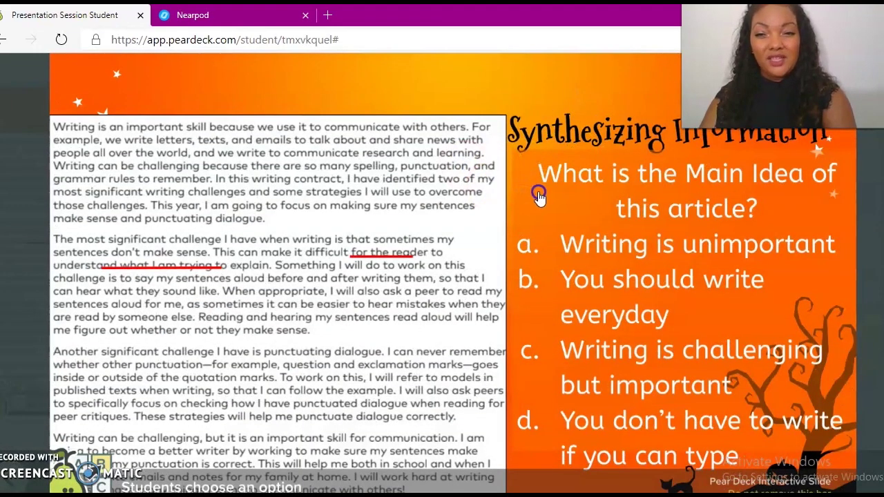
left_click(624, 88)
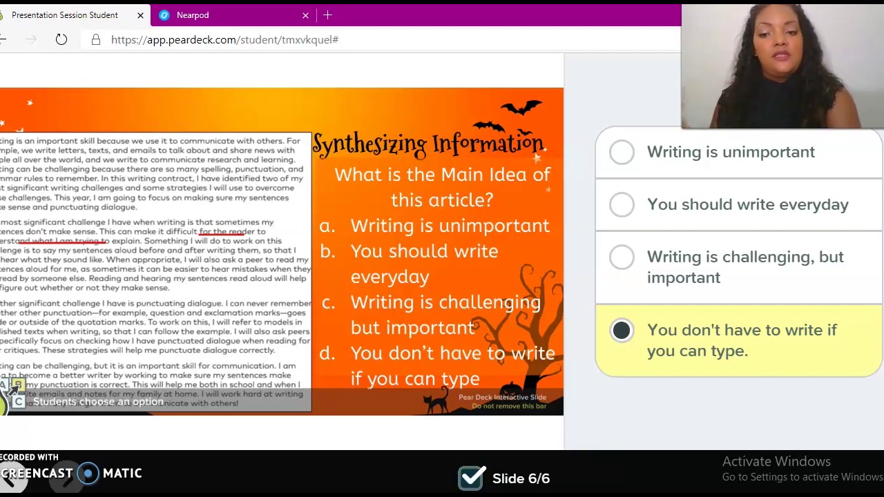
Return to the presenter dashboard and review student responses on slides 1 and 2.
mouse_move(203, 487)
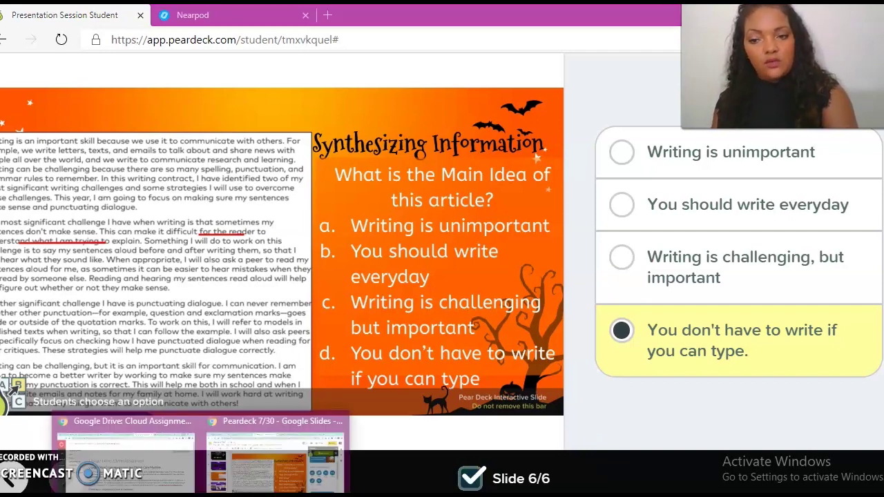
left_click(240, 472)
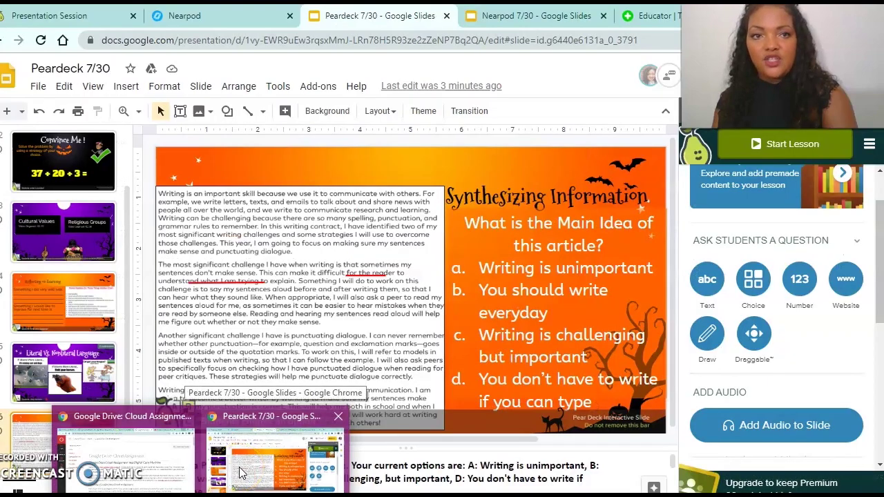
left_click(83, 19)
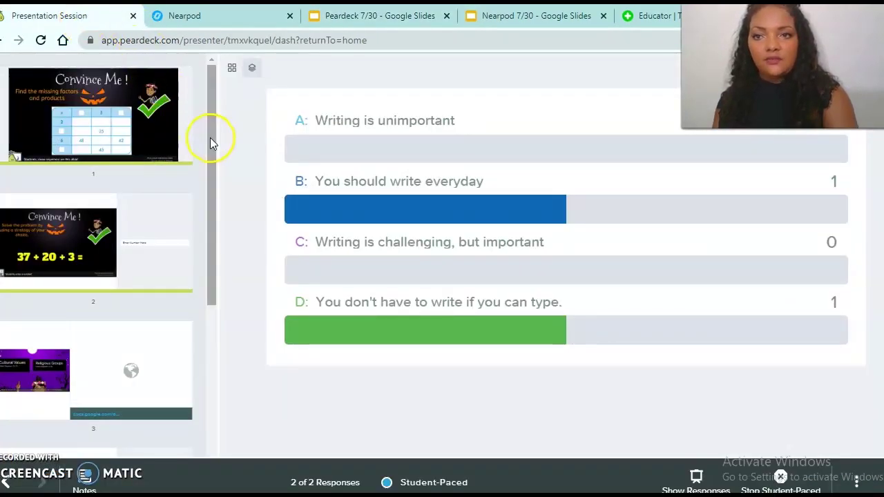
left_click(153, 91)
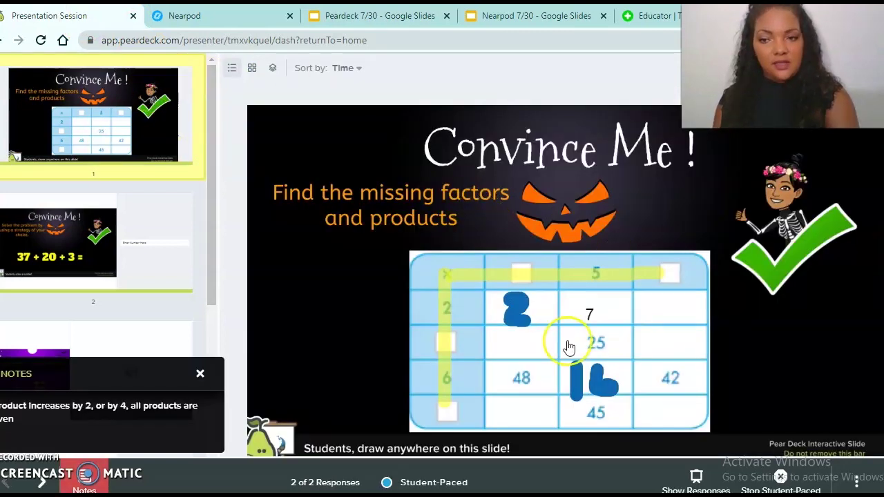
scroll(568, 347, "down", 5)
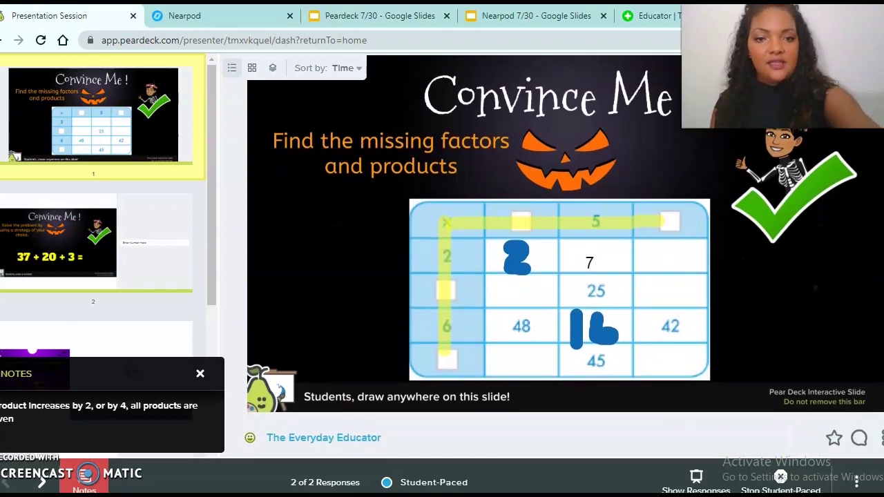
scroll(569, 324, "down", 2)
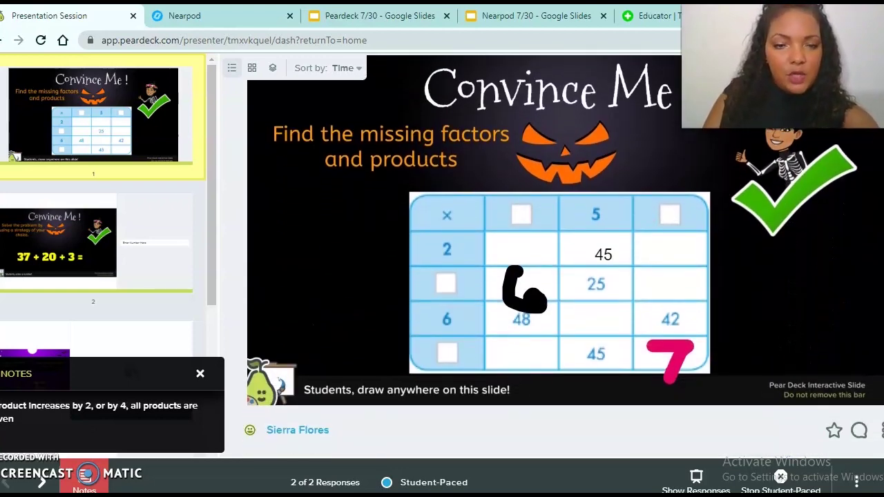
scroll(564, 255, "down", 1)
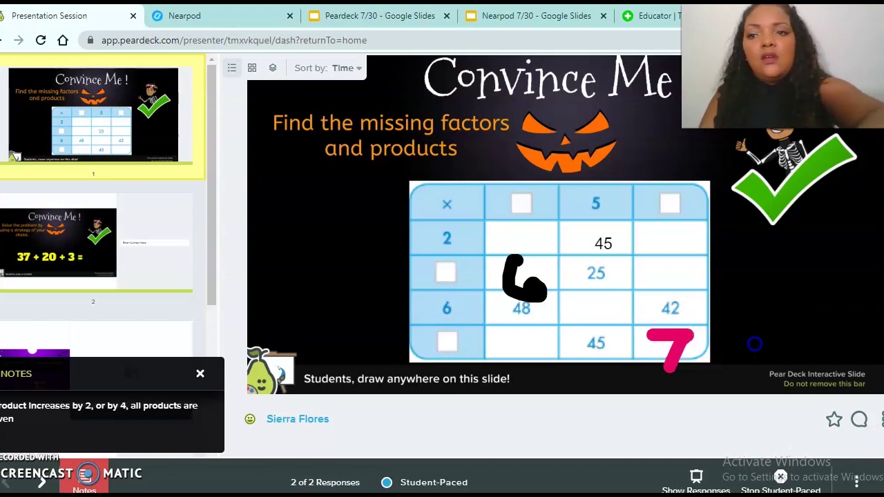
key("Down")
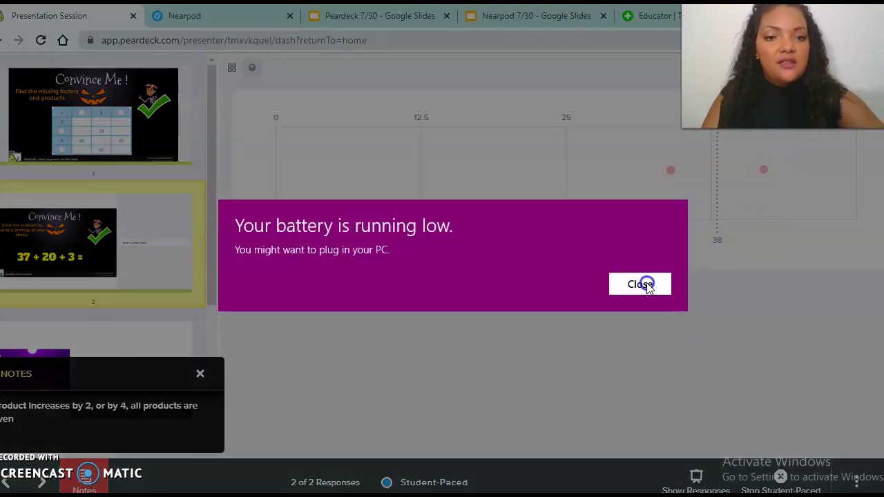
left_click(641, 283)
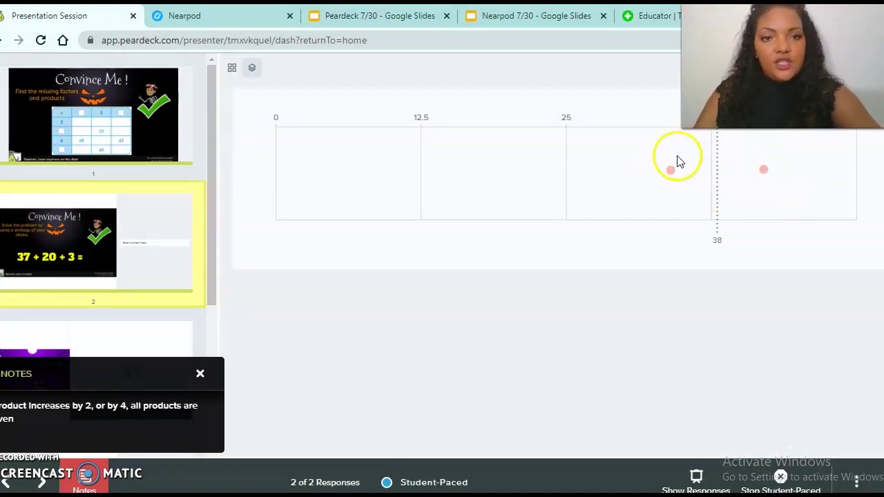
scroll(159, 283, "down", 3)
Review slides 3 and 4, starring then unstarring a reflection and closing feedback unsent.
left_click(157, 263)
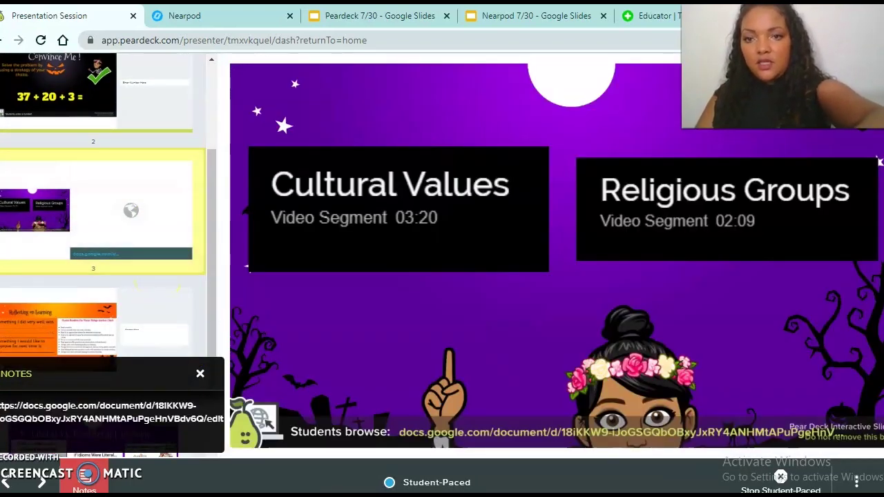
scroll(103, 221, "down", 2)
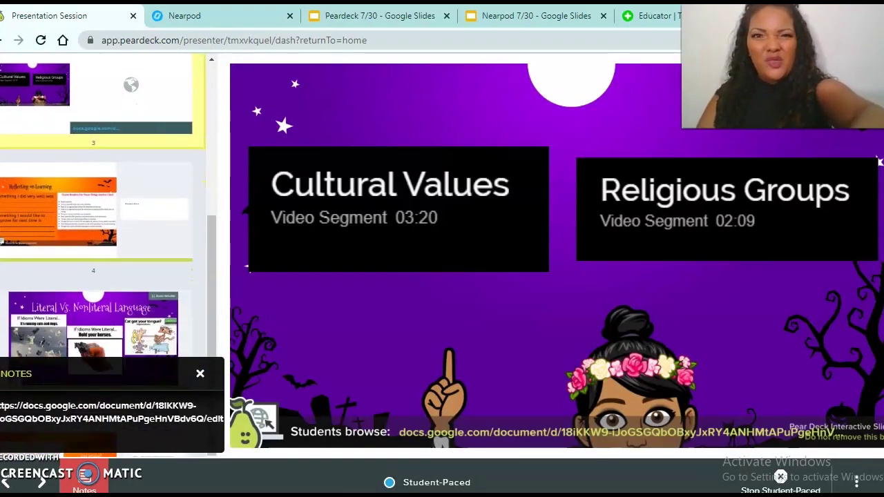
left_click(97, 211)
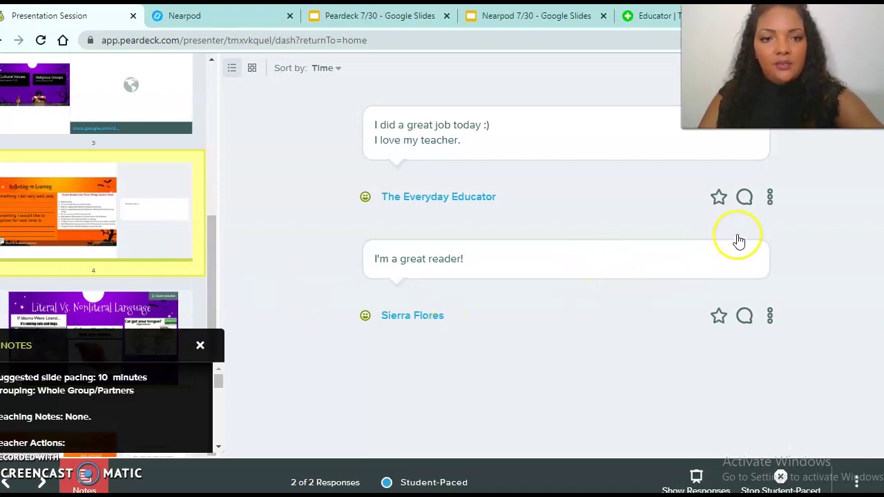
left_click(720, 201)
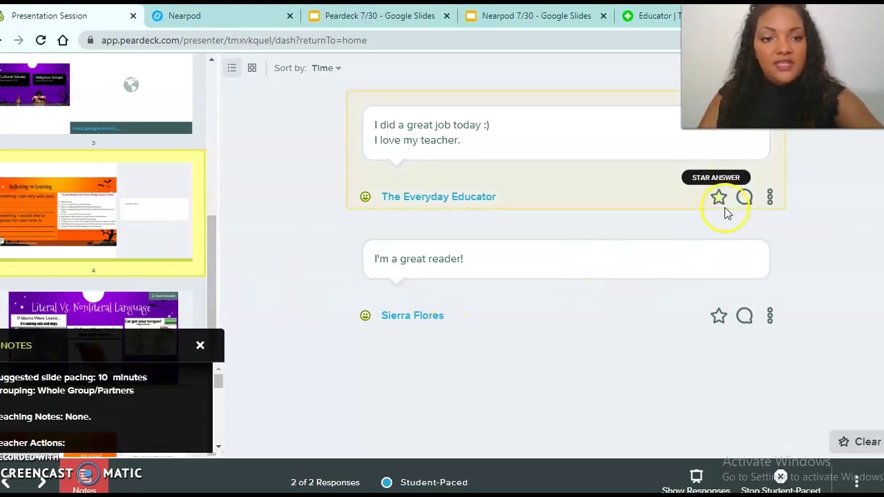
left_click(720, 201)
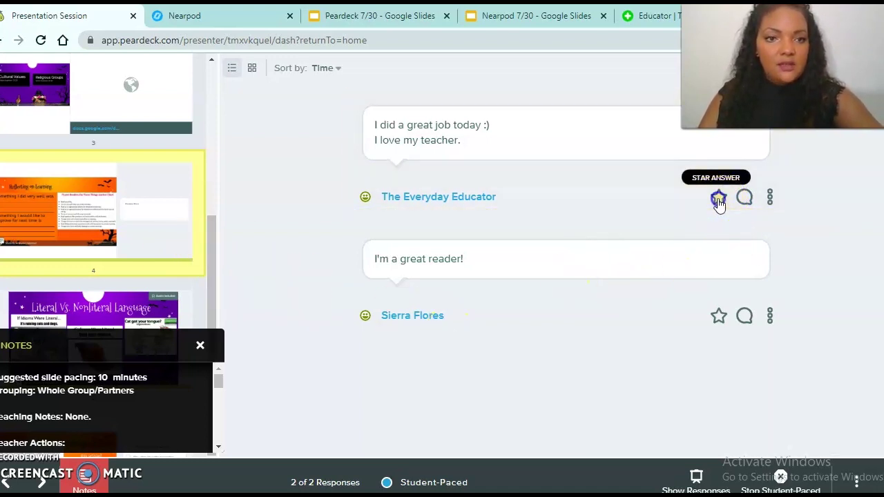
left_click(744, 317)
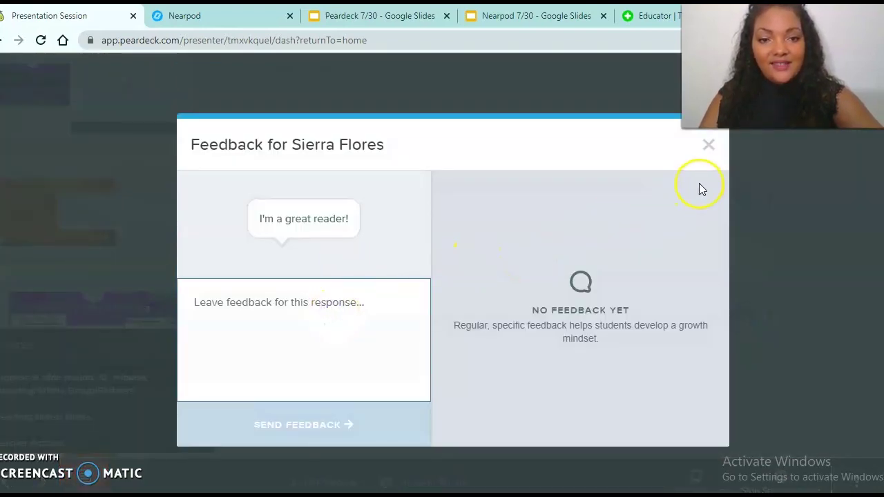
left_click(709, 146)
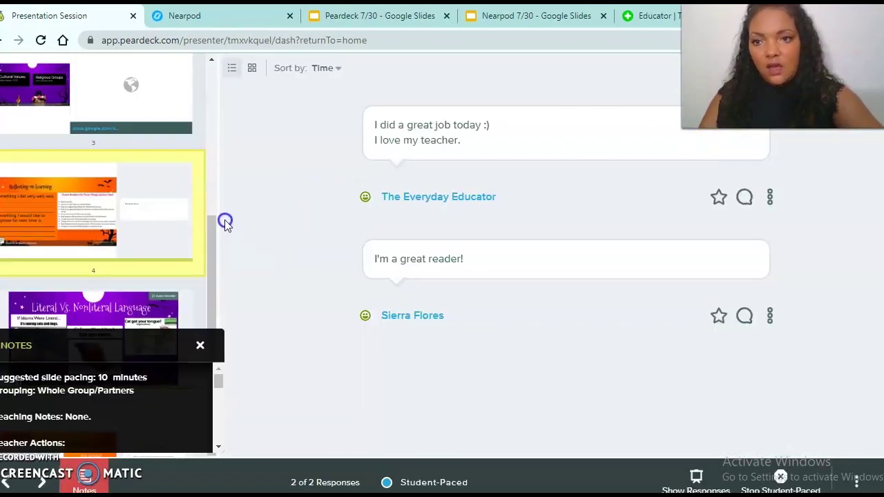
left_click_drag(207, 233, 209, 318)
View slide 5's drag responses, then slide 6's poll results showing one vote each for B and D.
left_click(148, 286)
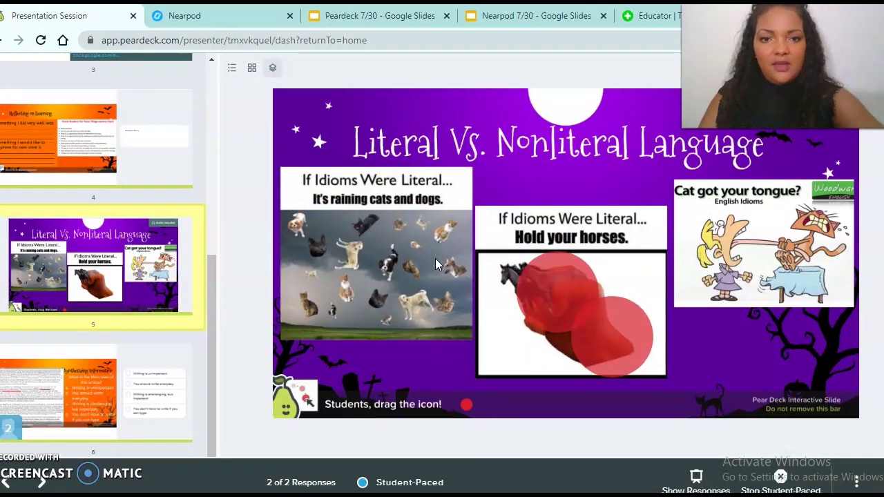
mouse_move(603, 324)
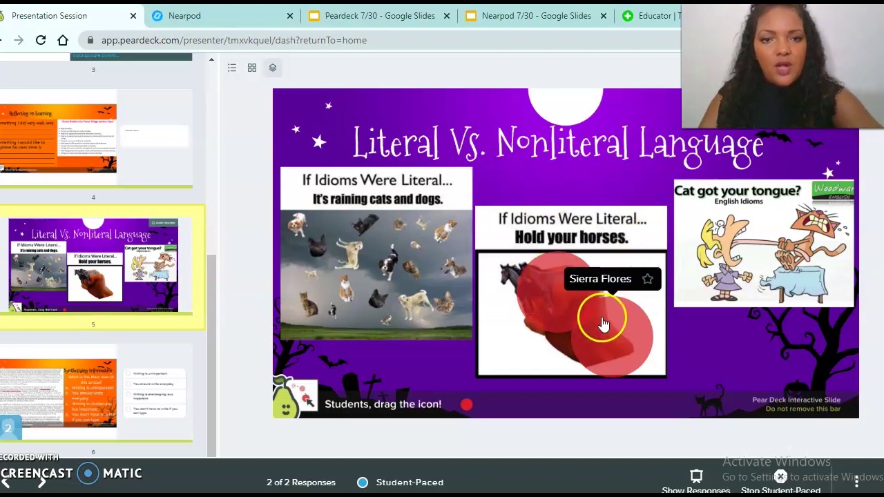
left_click(169, 368)
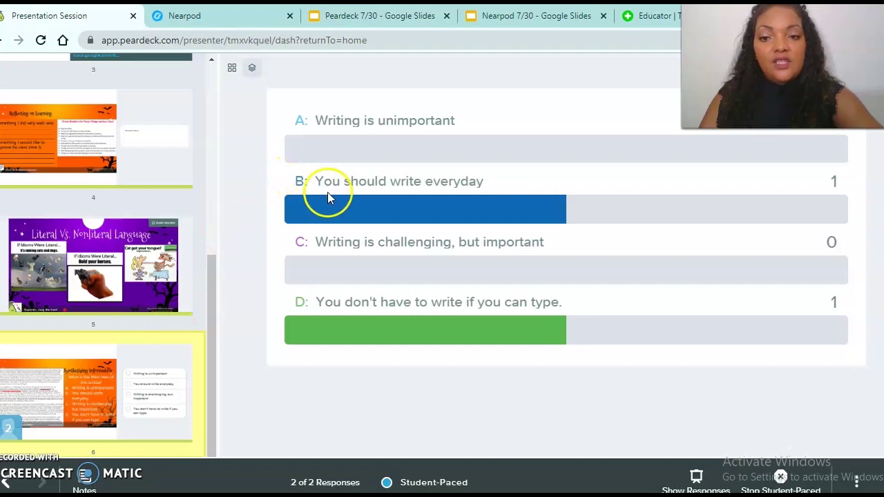
mouse_move(342, 205)
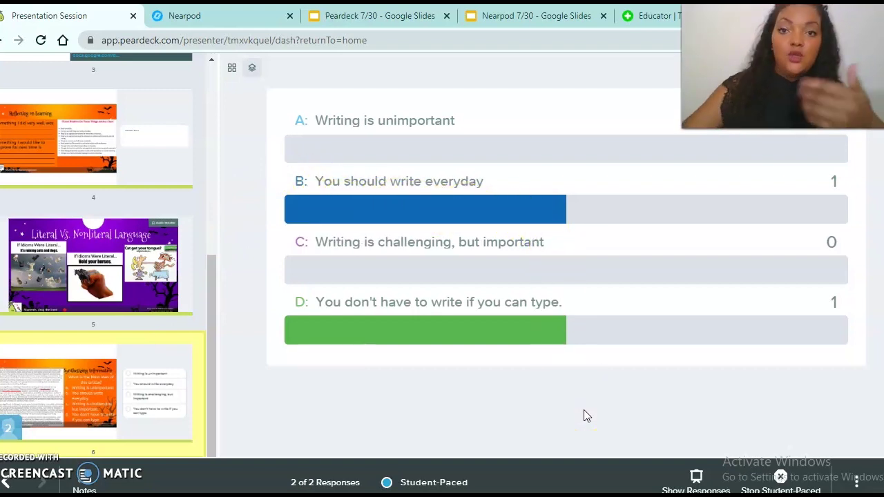
mouse_move(634, 326)
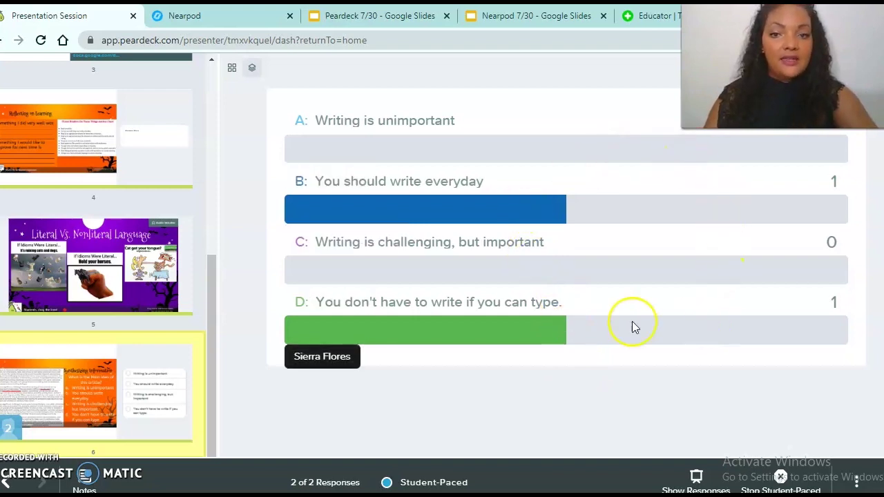
mouse_move(527, 218)
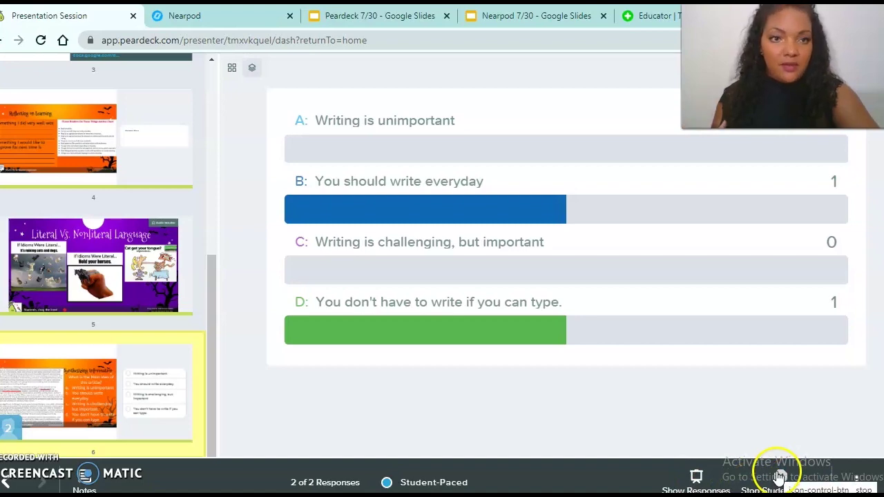
Stop the student-paced session, name it Practice Peardeck, and save it with takeaways published.
left_click(874, 478)
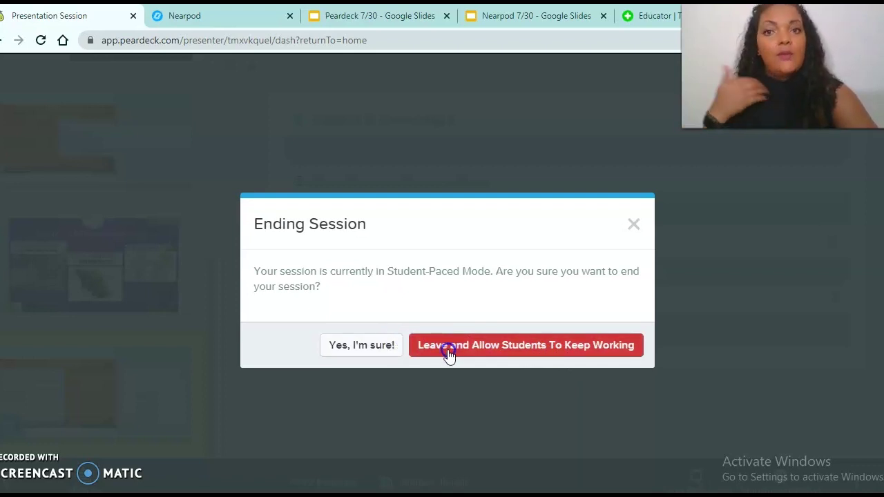
left_click(385, 346)
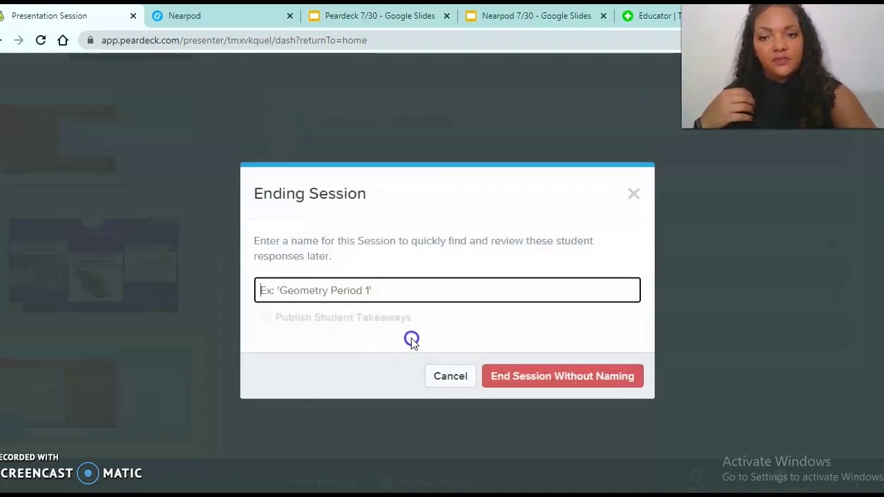
type("Practice Peardeck")
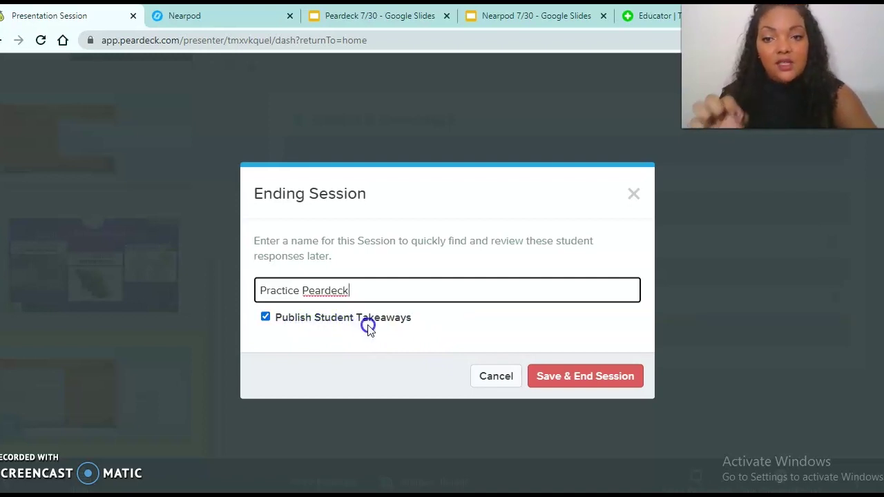
left_click(553, 373)
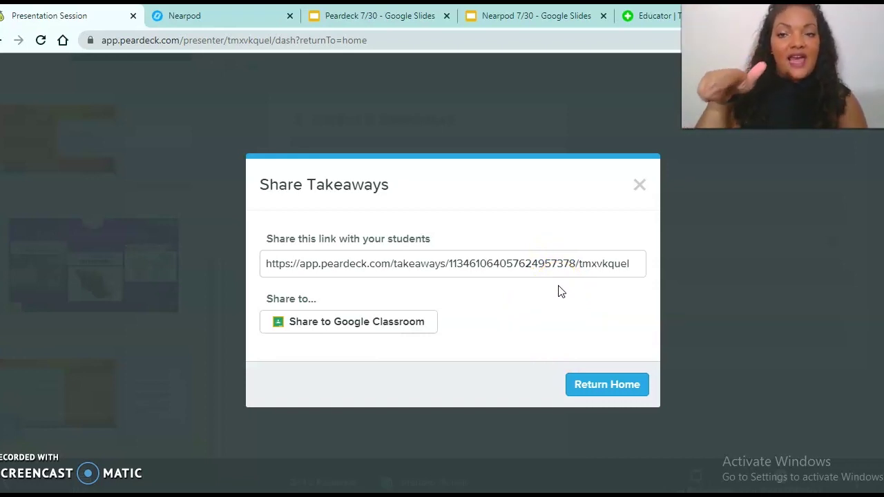
Select the full student takeaways URL in the Share Takeaways dialog.
left_click(562, 274)
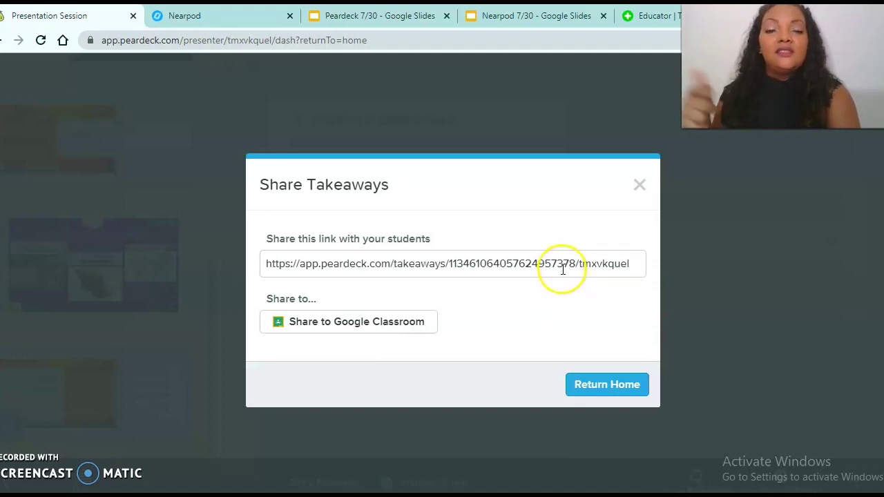
triple_click(564, 269)
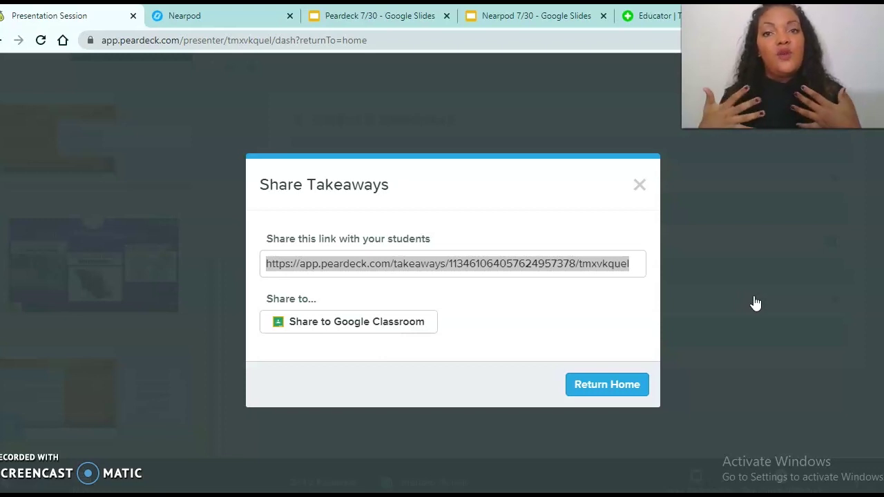
left_click(720, 255)
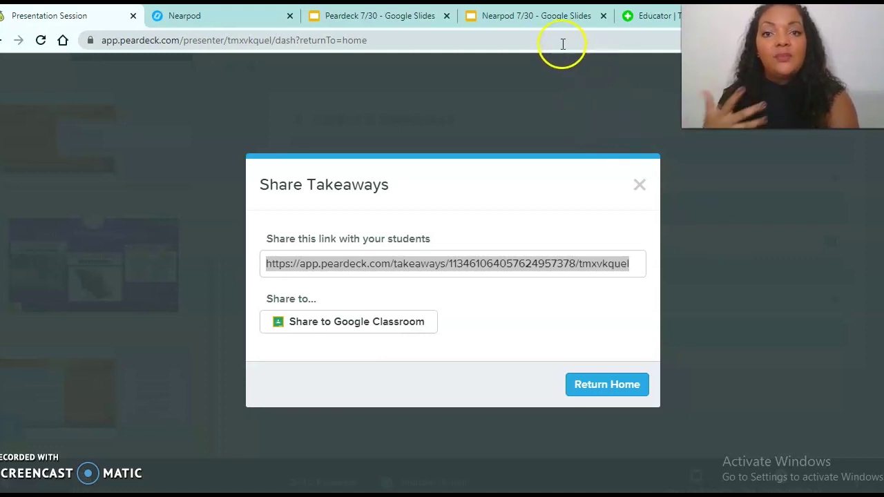
Switch to the Nearpod 7/30 deck, launch the Nearpod add-on, and show the 37 + 20 + 3 slide.
left_click(538, 19)
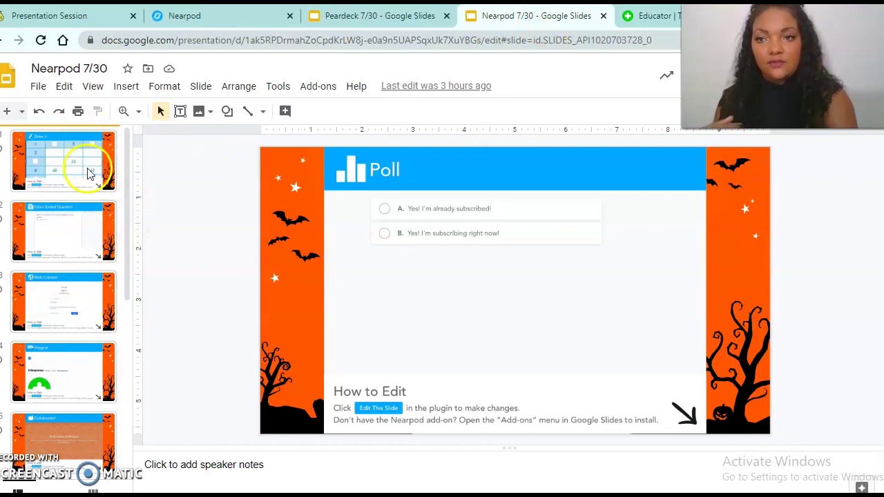
left_click(315, 88)
mouse_move(349, 146)
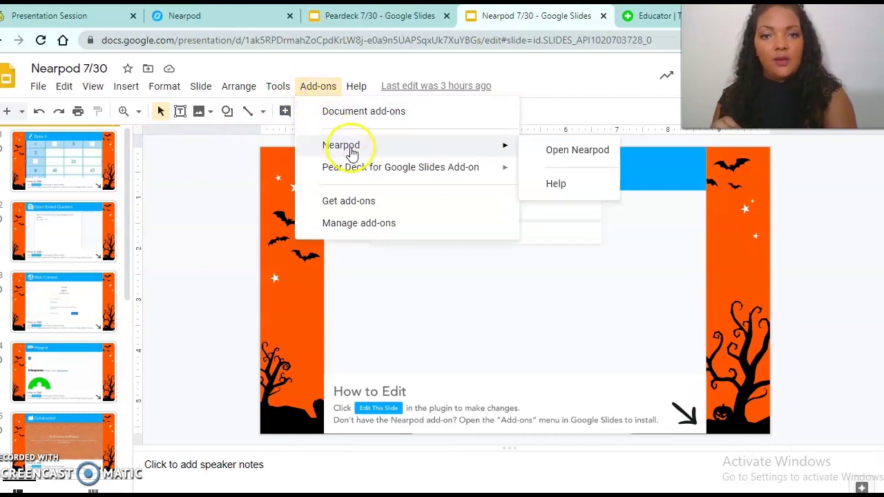
left_click(550, 158)
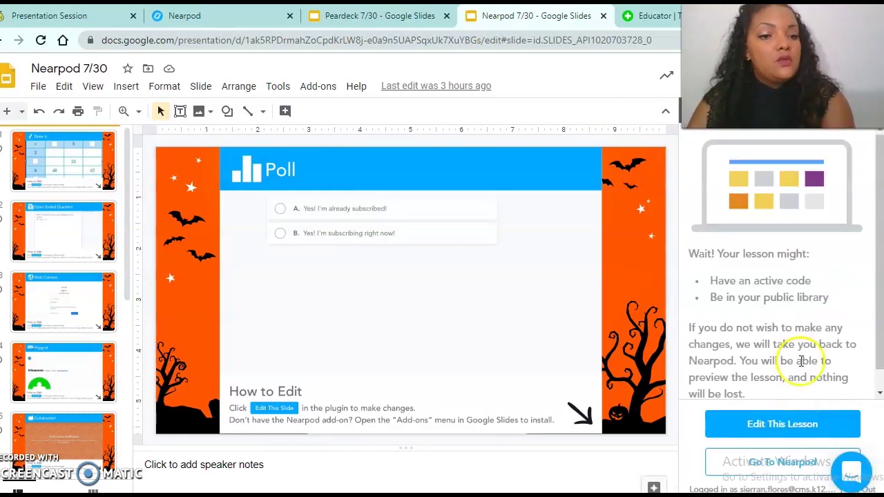
left_click_drag(881, 318, 875, 197)
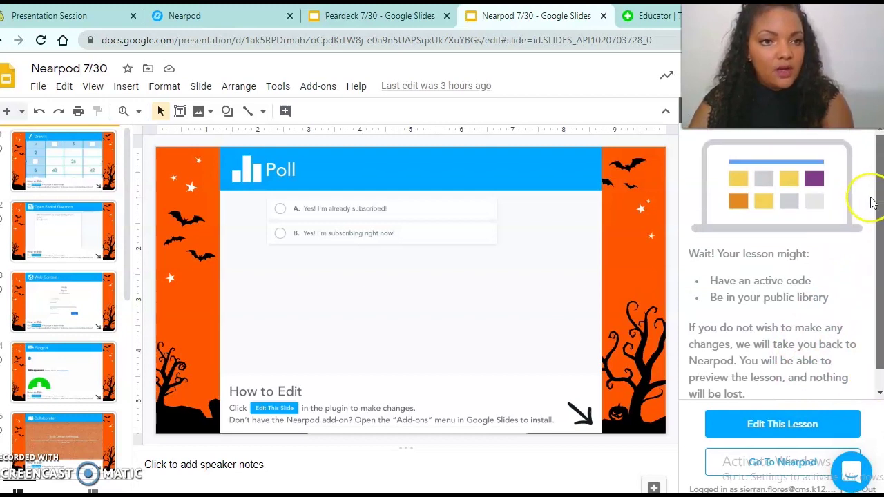
left_click(75, 219)
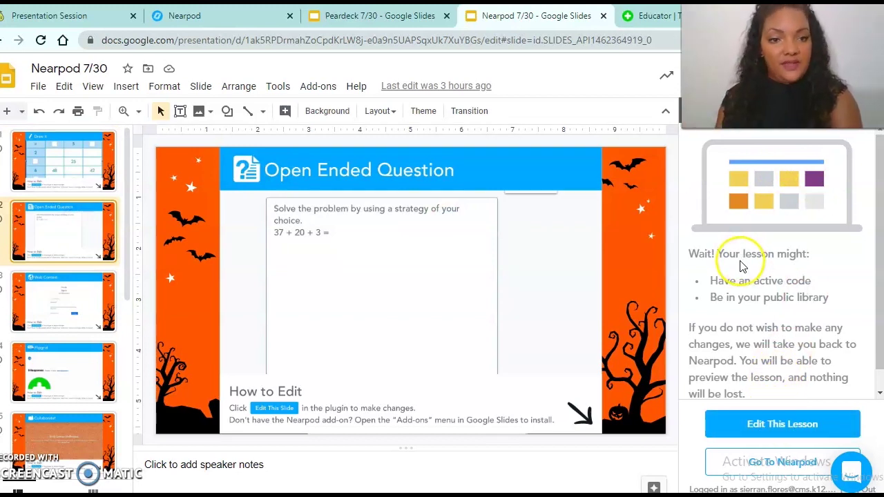
Enter lesson-editing mode in the Nearpod add-on, browse slide types, and cancel adding a Quiz.
left_click(760, 425)
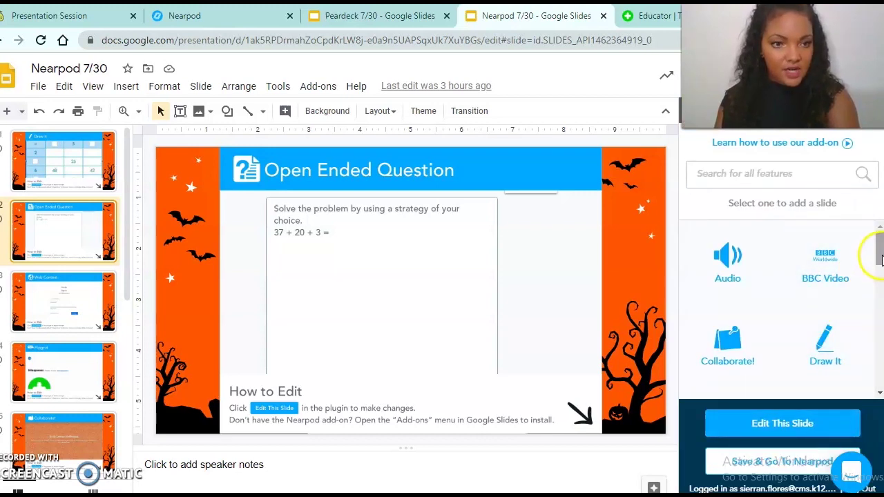
left_click_drag(880, 257, 881, 382)
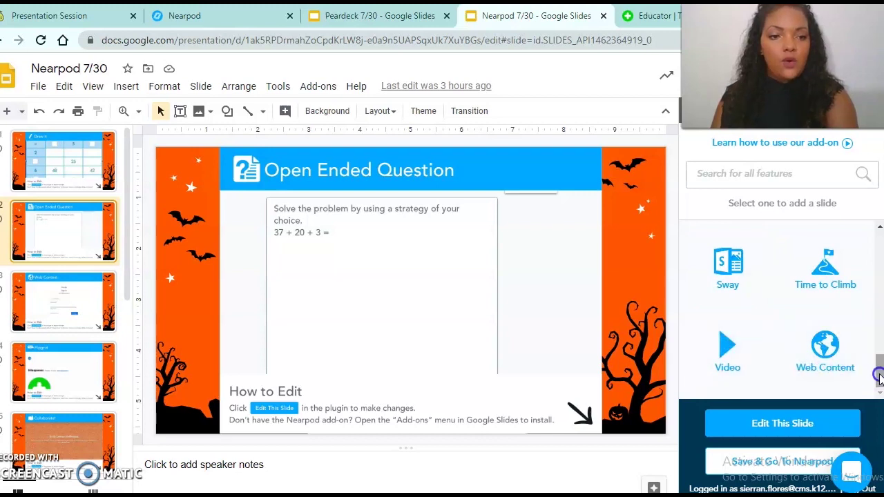
left_click_drag(879, 376, 877, 332)
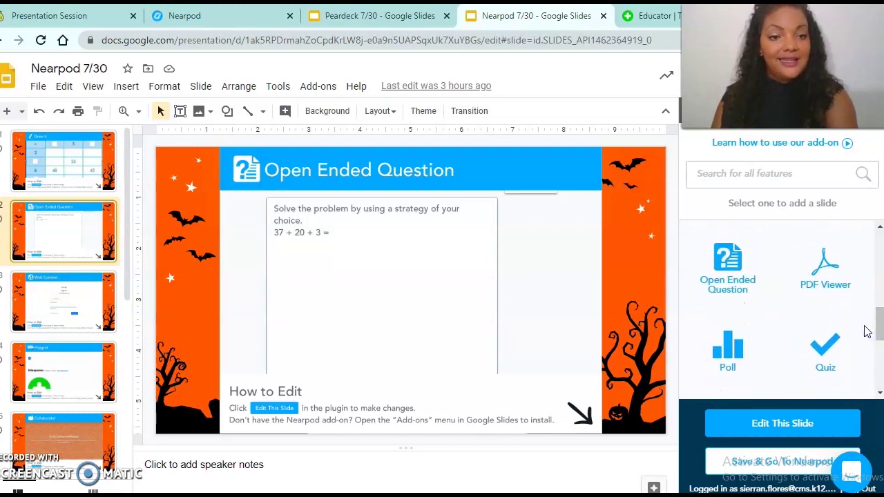
left_click(827, 342)
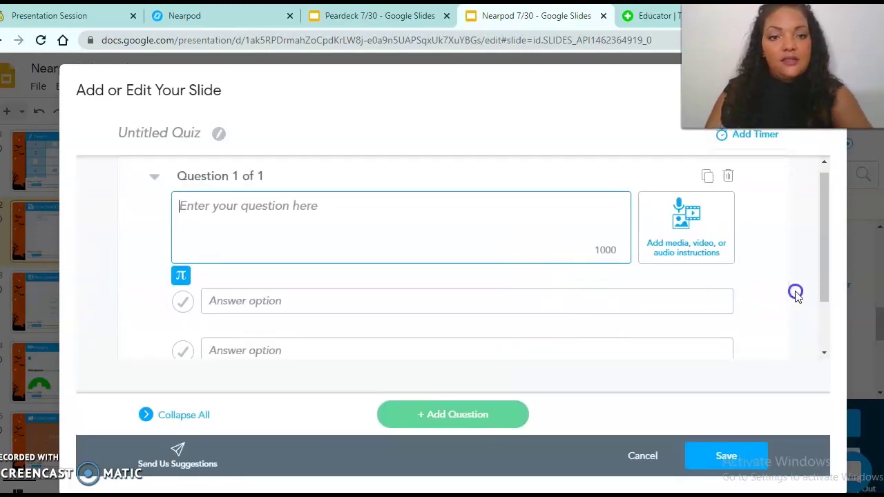
left_click_drag(825, 238, 831, 181)
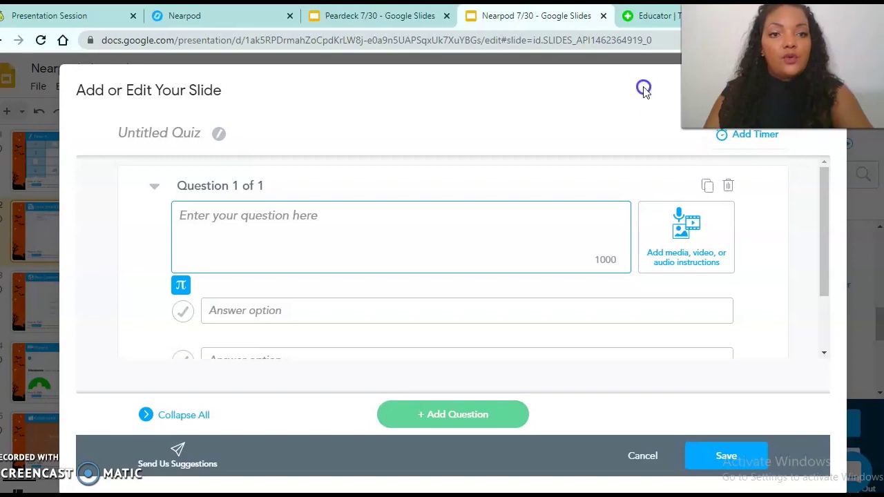
left_click(648, 459)
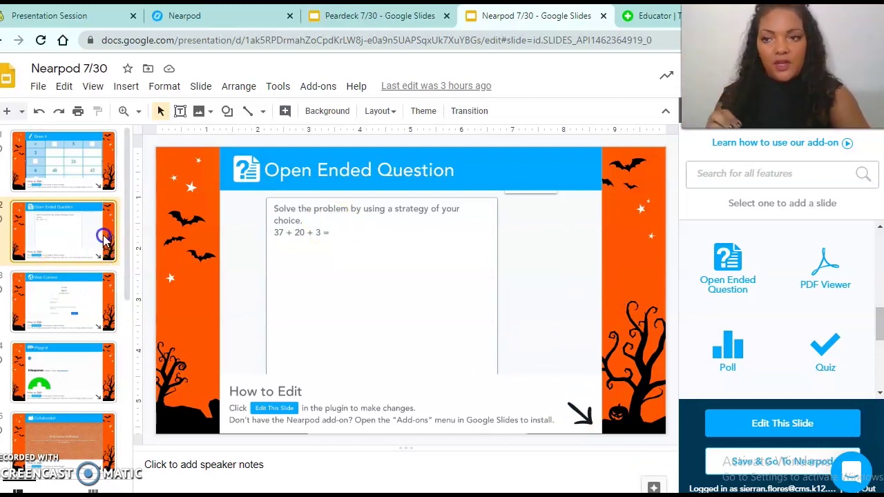
Review the Web Content, Flipgrid and Collaborate! slides, then save the lesson to Nearpod.
left_click(89, 297)
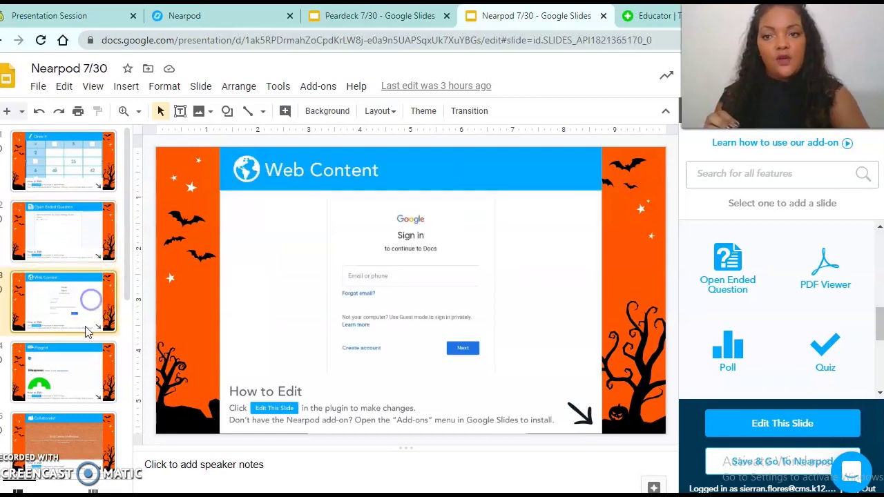
left_click(84, 378)
left_click(85, 432)
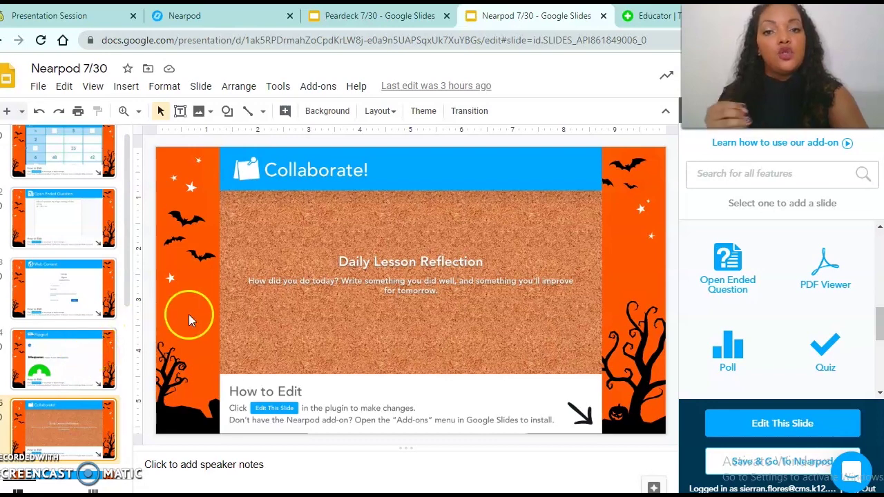
left_click(768, 461)
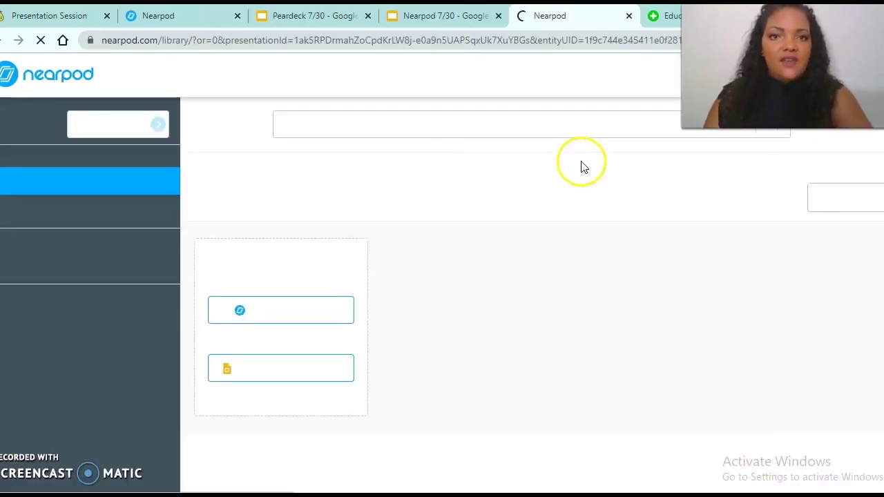
Launch the Nearpod 7/30 lesson student-paced, select its join code, and switch to the student browser.
mouse_move(593, 349)
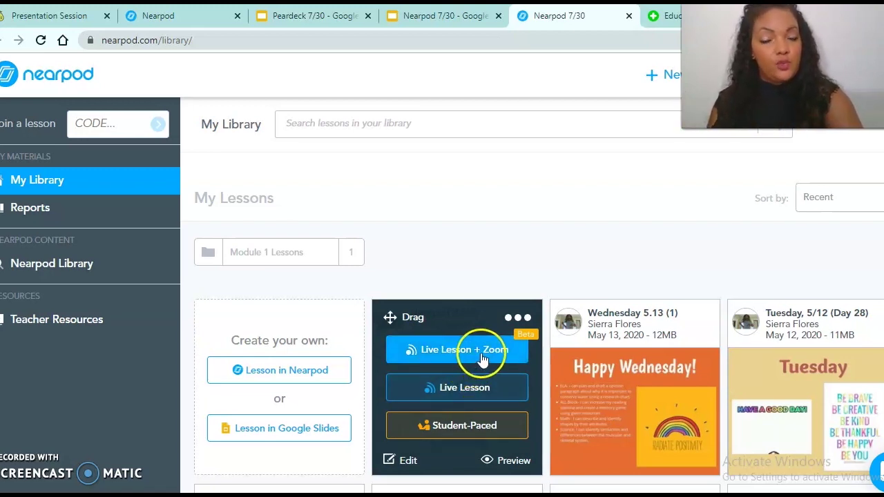
left_click(465, 429)
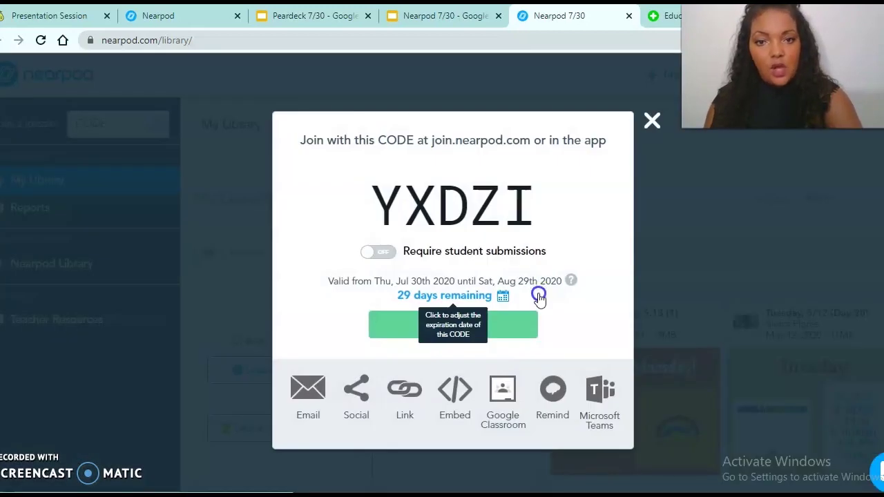
left_click_drag(538, 221, 366, 214)
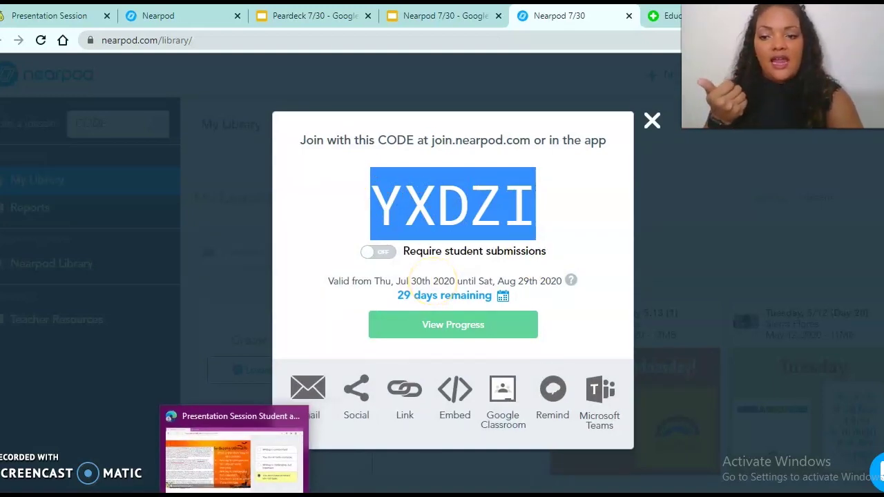
left_click(235, 453)
Join the student-paced session with the new code under a student name.
left_click(217, 16)
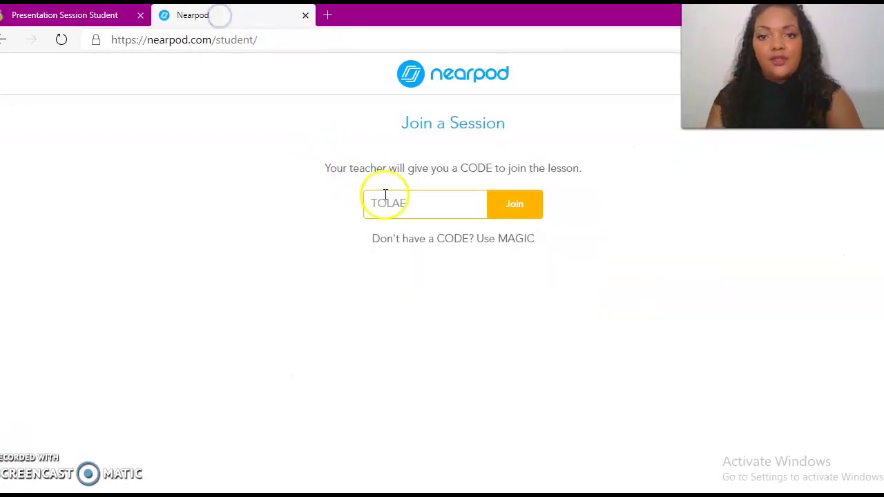
left_click_drag(404, 203, 272, 214)
key("BackSpace")
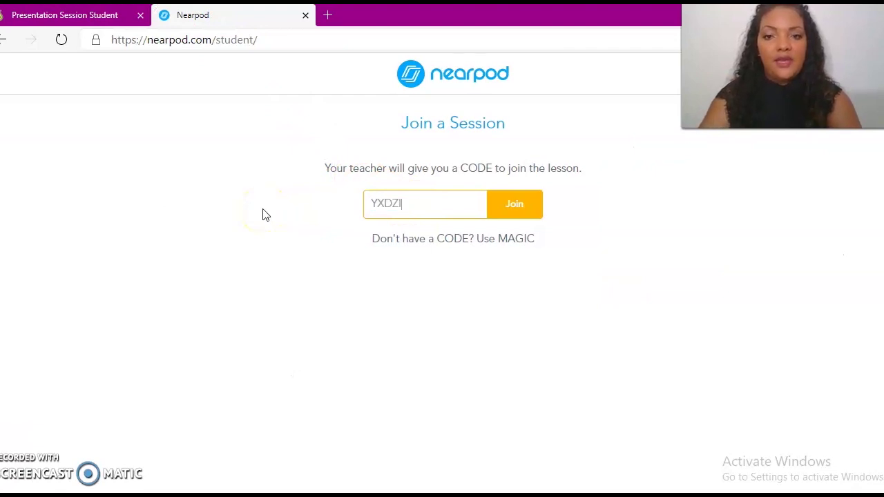
left_click(512, 218)
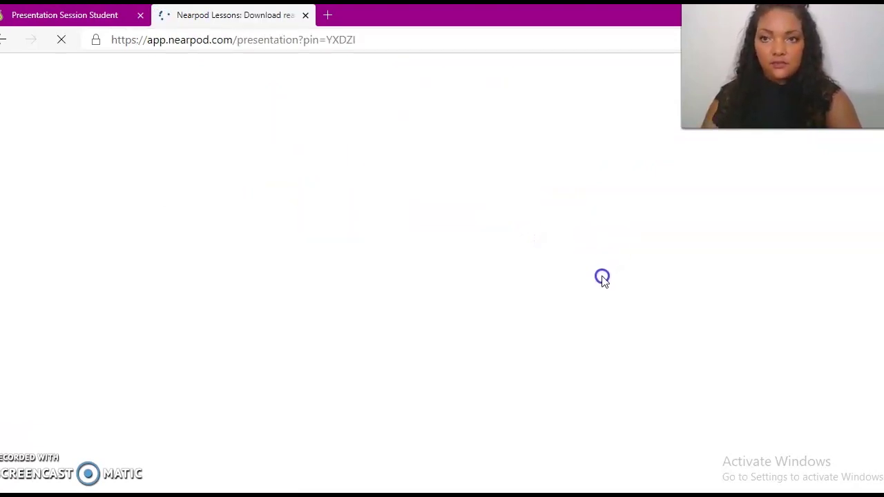
left_click(430, 350)
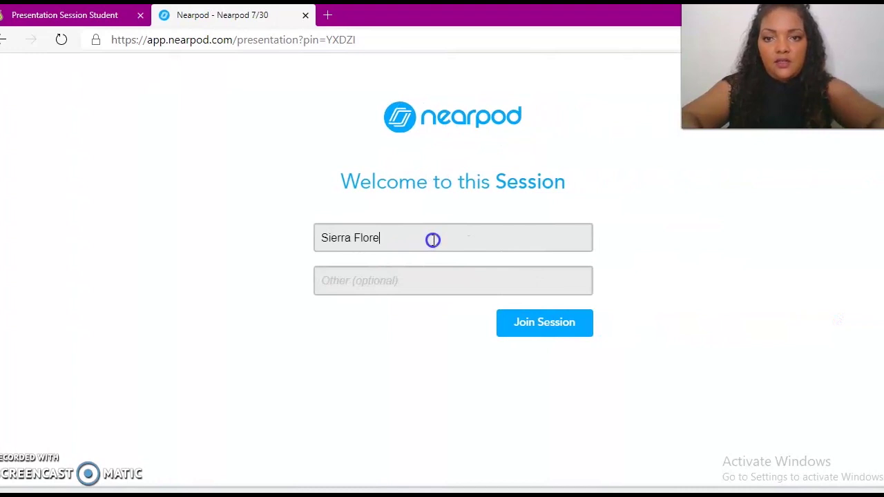
left_click(539, 322)
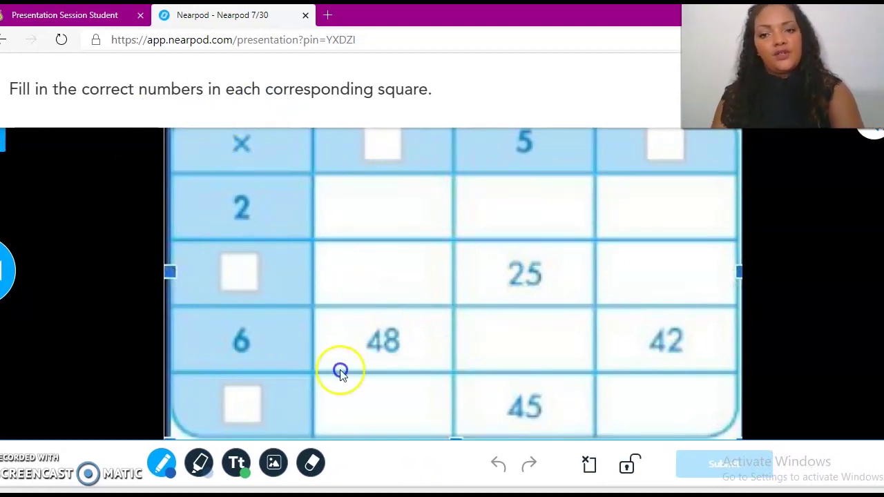
Fill the multiplication grid with a typed 34 and a handwritten 32, then submit.
left_click(238, 463)
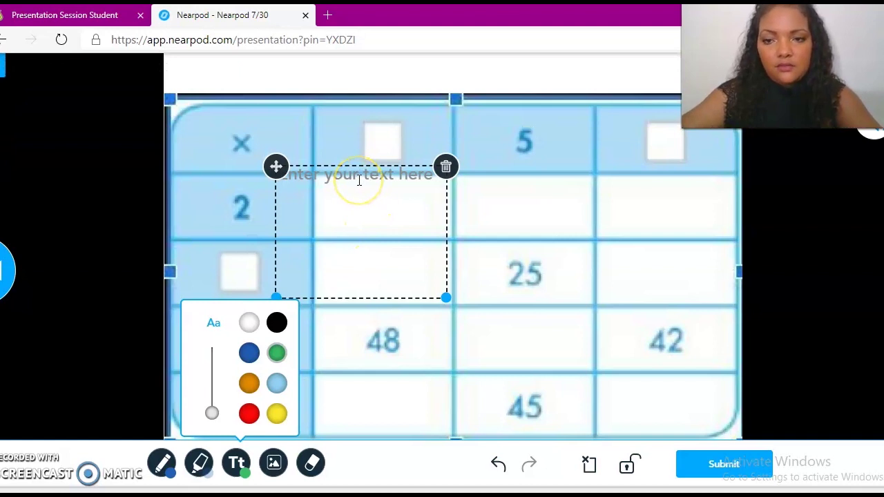
type("4")
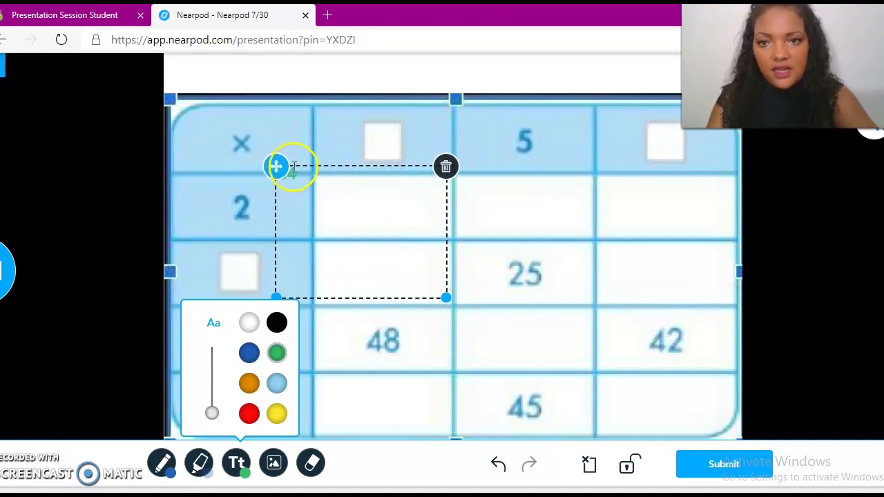
left_click_drag(276, 166, 349, 192)
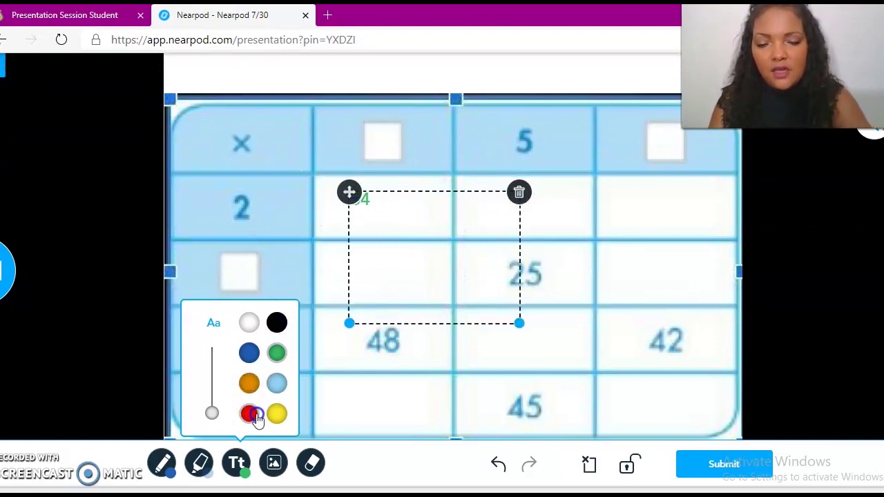
mouse_move(211, 405)
left_mouse_down()
mouse_move(211, 375)
mouse_move(212, 388)
left_mouse_up()
left_click_drag(350, 193, 345, 193)
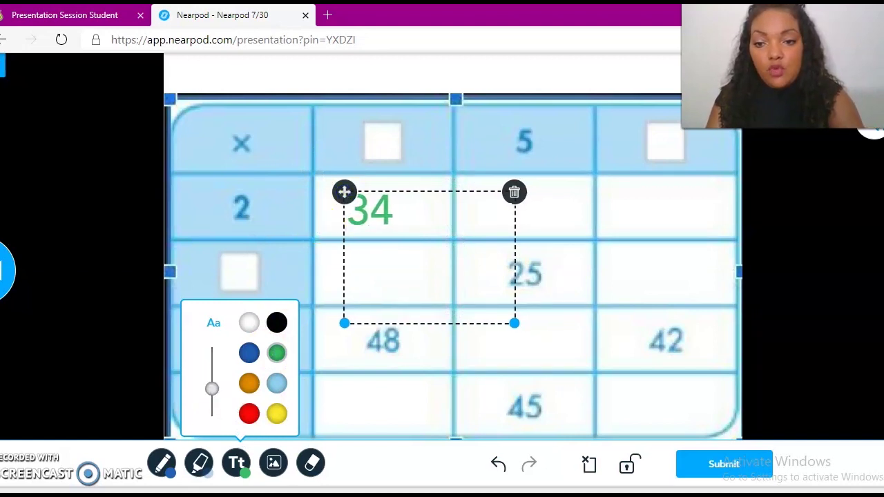
left_click(162, 463)
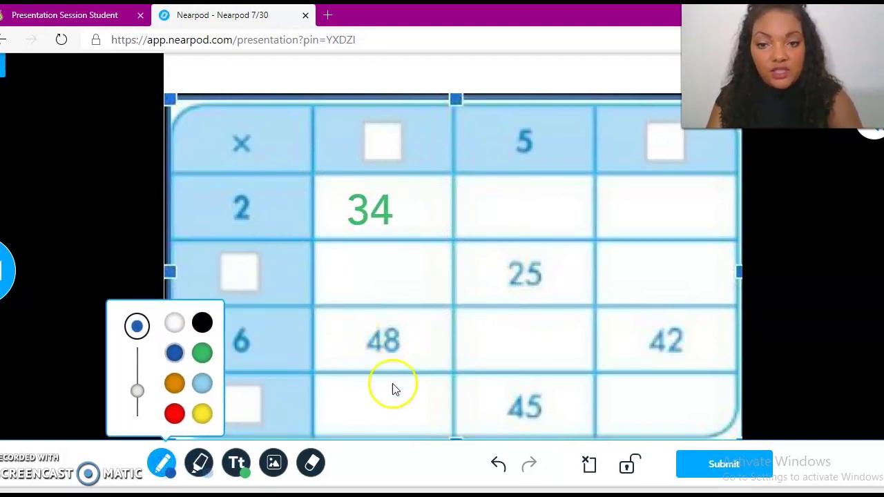
mouse_move(344, 251)
left_mouse_down()
mouse_move(355, 251)
mouse_move(362, 276)
mouse_move(349, 295)
left_mouse_up()
mouse_move(379, 253)
left_mouse_down()
mouse_move(405, 300)
mouse_move(429, 302)
left_mouse_up()
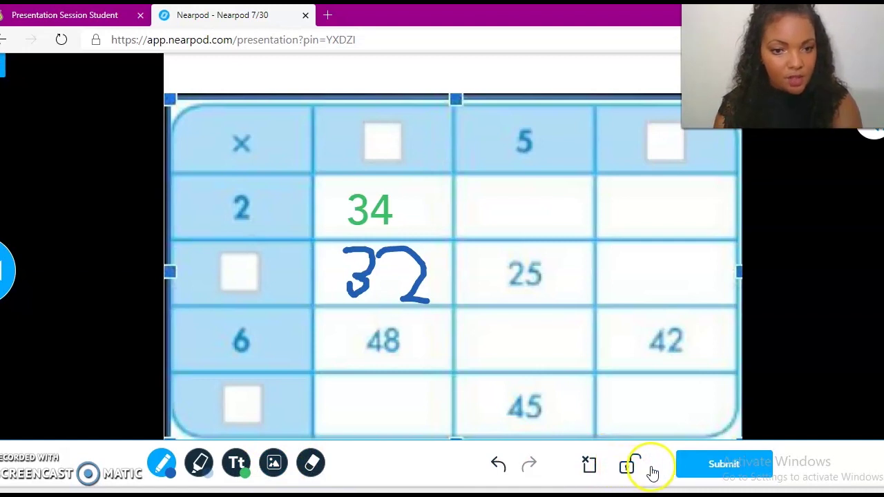
left_click(693, 474)
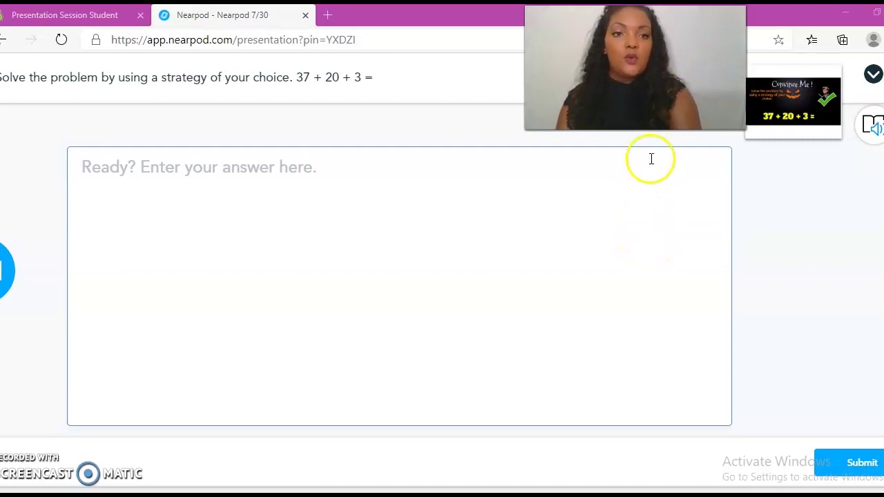
Preview the enlarged question, then answer 37 + 20 + 3 with 67 and submit.
left_click(786, 108)
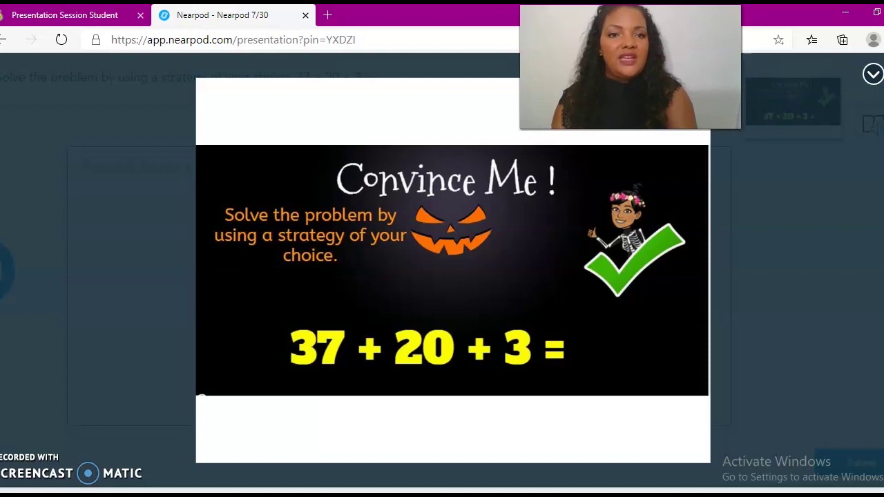
left_click(734, 89)
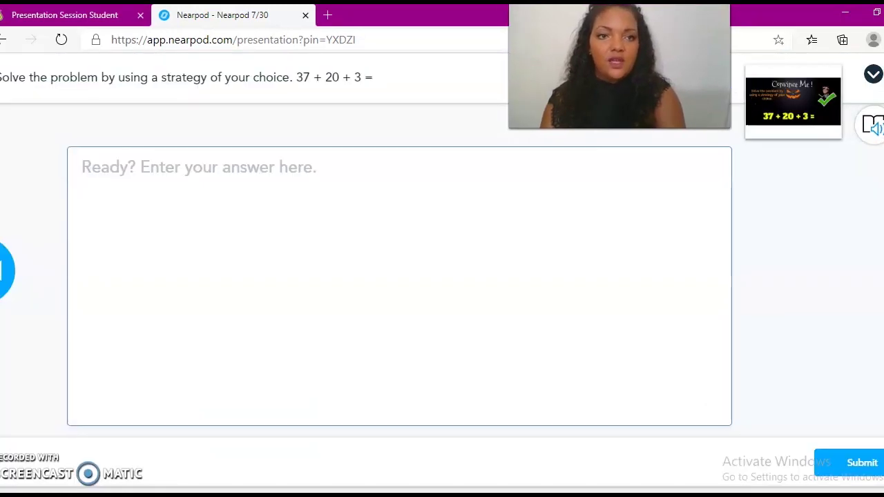
left_click(311, 169)
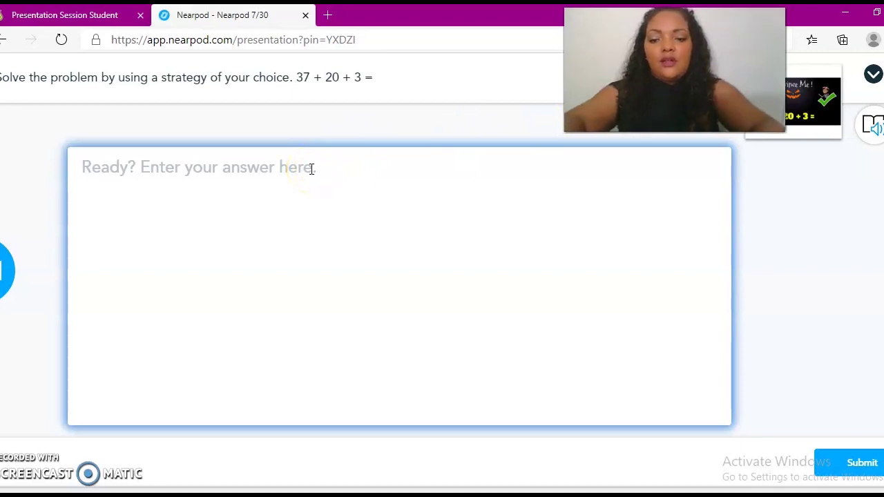
type("67")
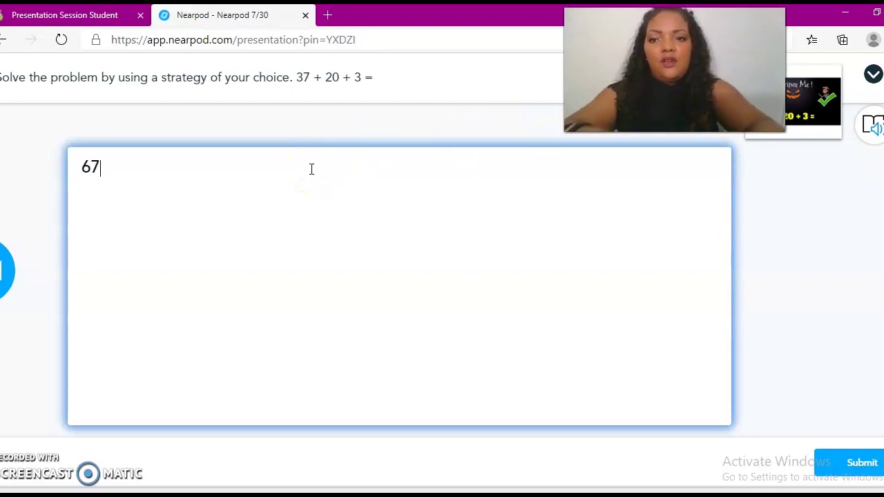
left_click(849, 453)
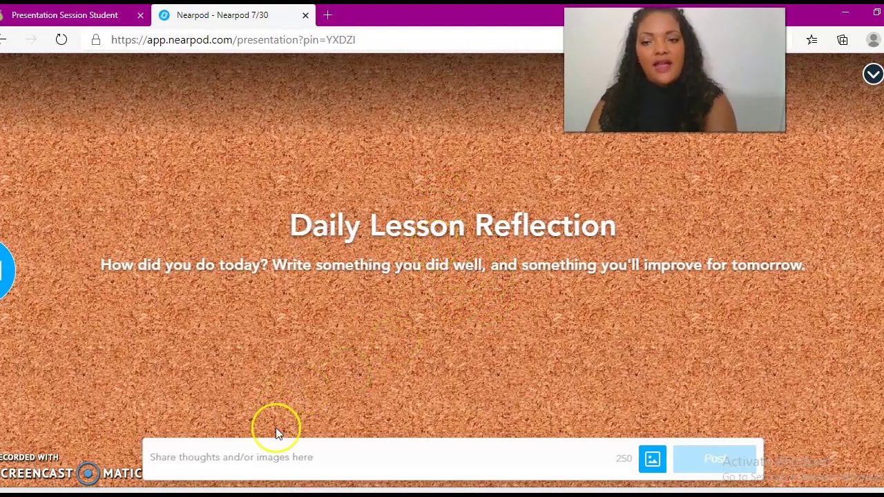
Post 'These are my thoughts' to the Daily Lesson Reflection board.
left_click(275, 459)
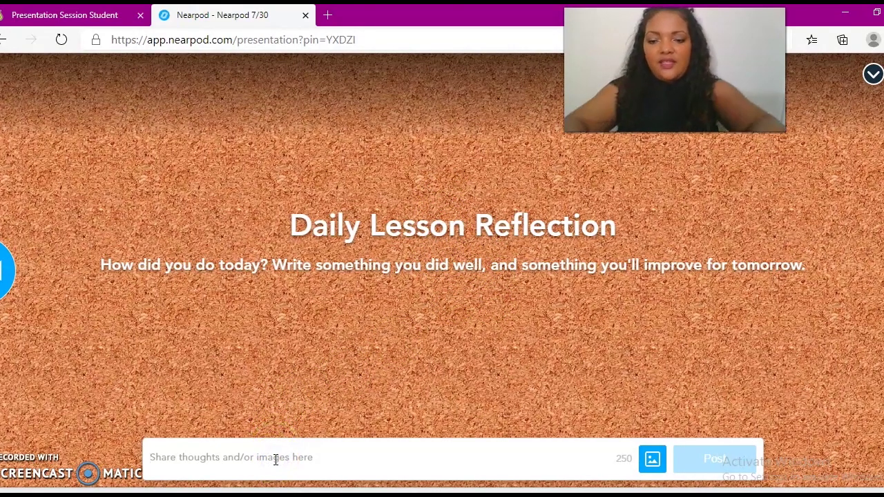
type("These are my thoughts")
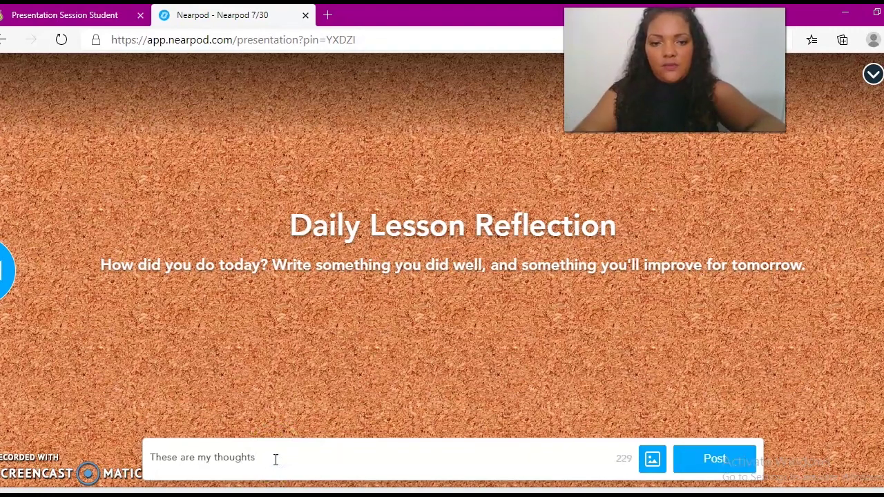
key("Return")
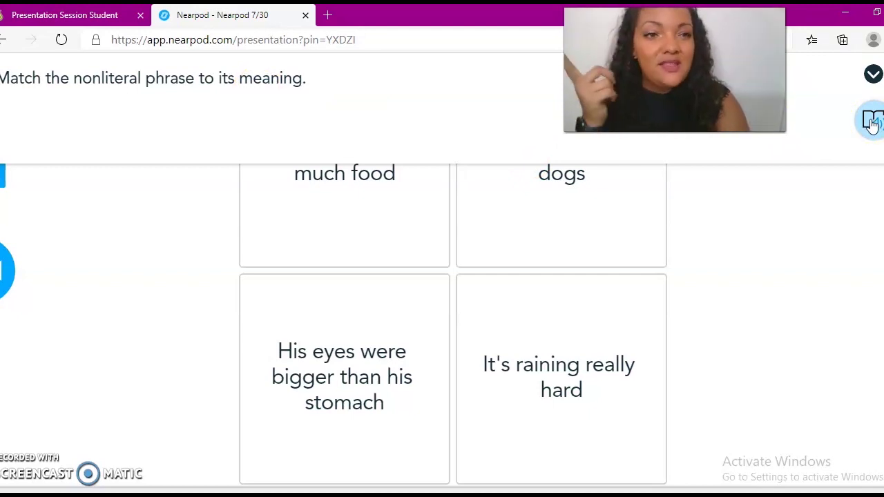
Play the matching instructions aloud in the immersive reader, then stop the read-aloud.
left_click(841, 173)
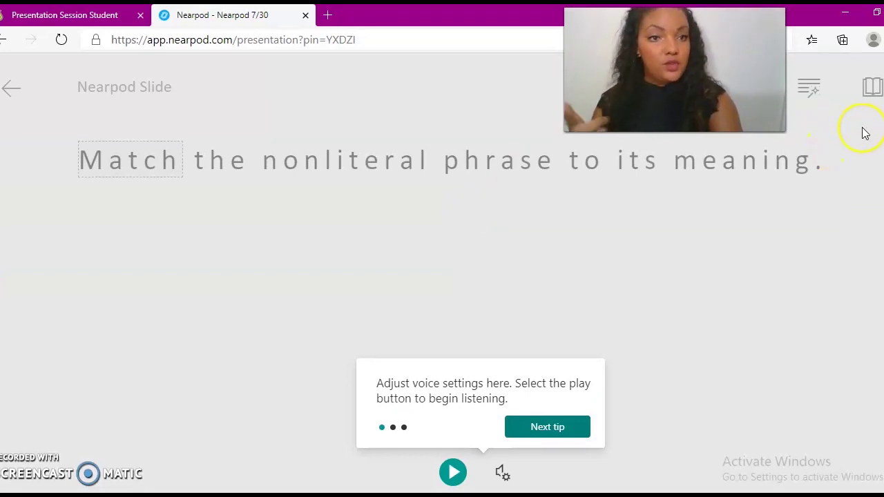
left_click_drag(691, 104, 638, 112)
left_click(536, 429)
left_click(453, 471)
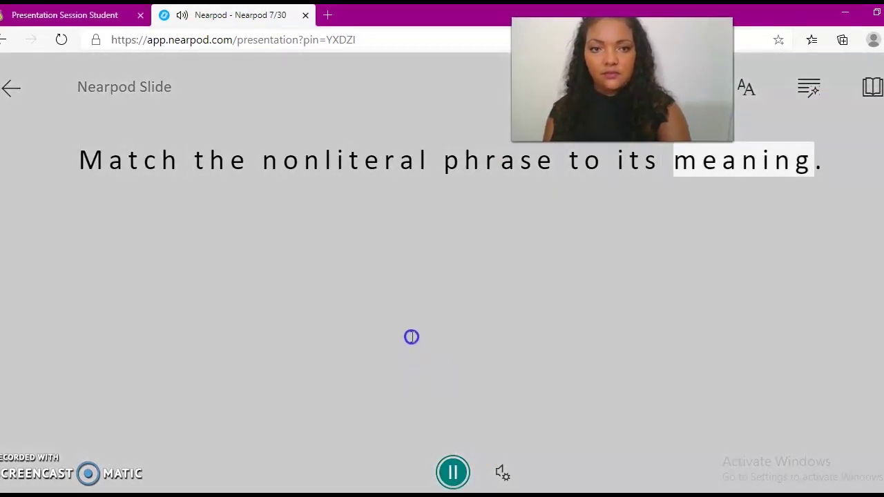
left_click(217, 266)
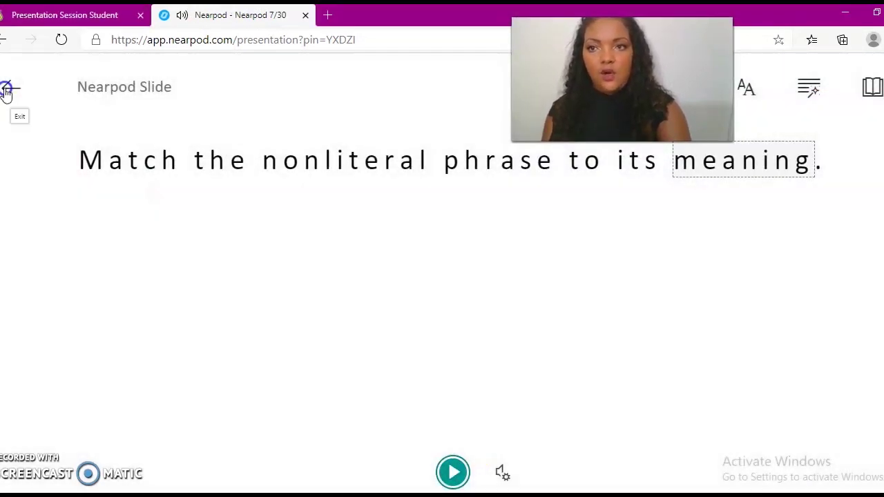
Pair each nonliteral phrase with its meaning and continue past Well done.
scroll(6, 92, "down", 5)
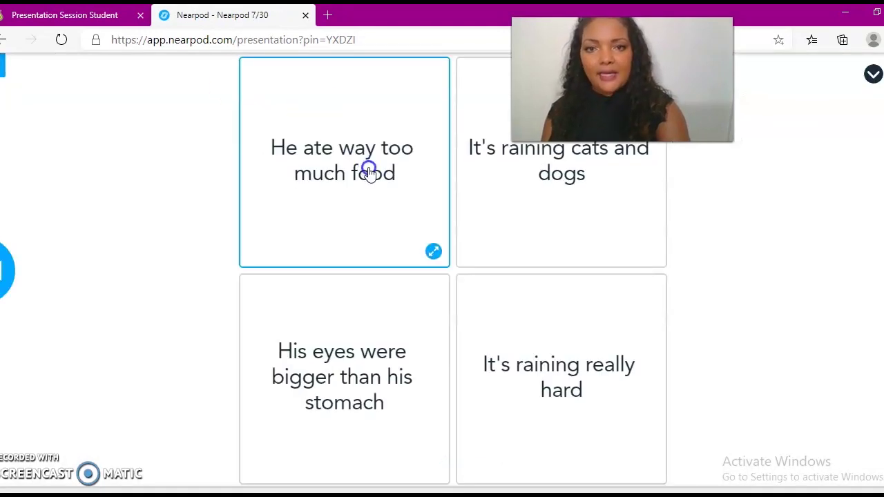
left_click(455, 253)
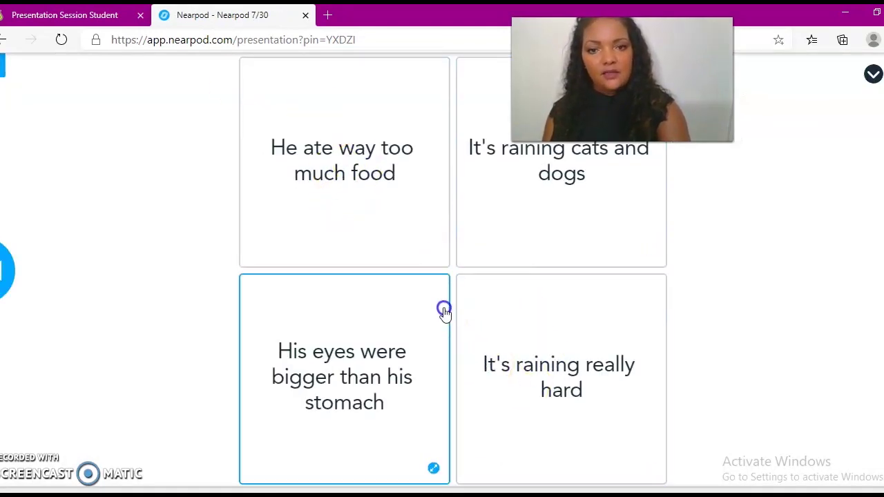
left_click_drag(509, 363, 501, 180)
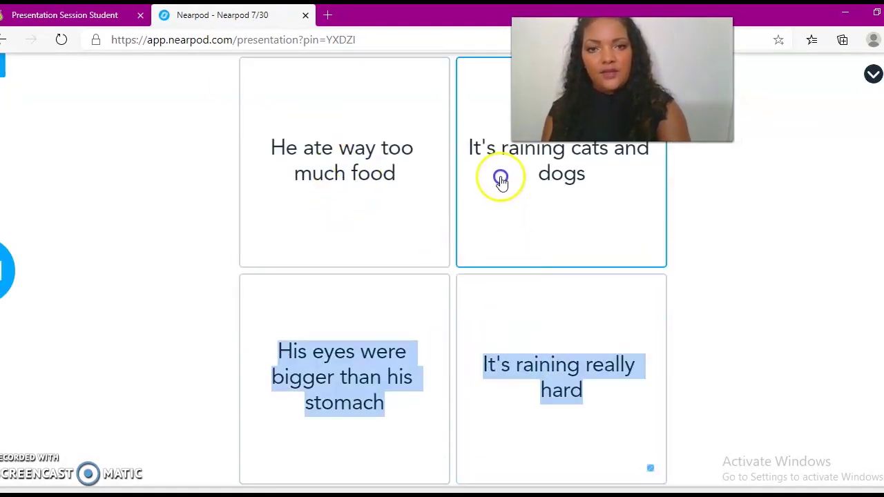
left_click(527, 211)
left_click(545, 311)
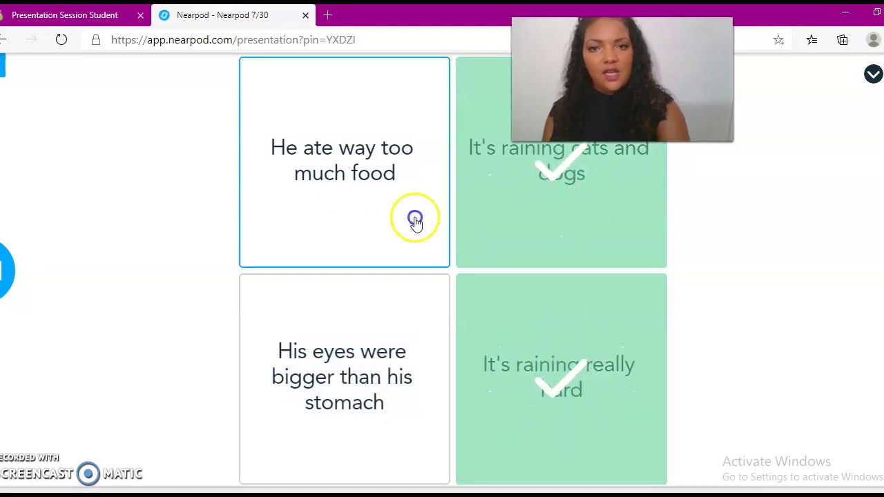
left_click(363, 204)
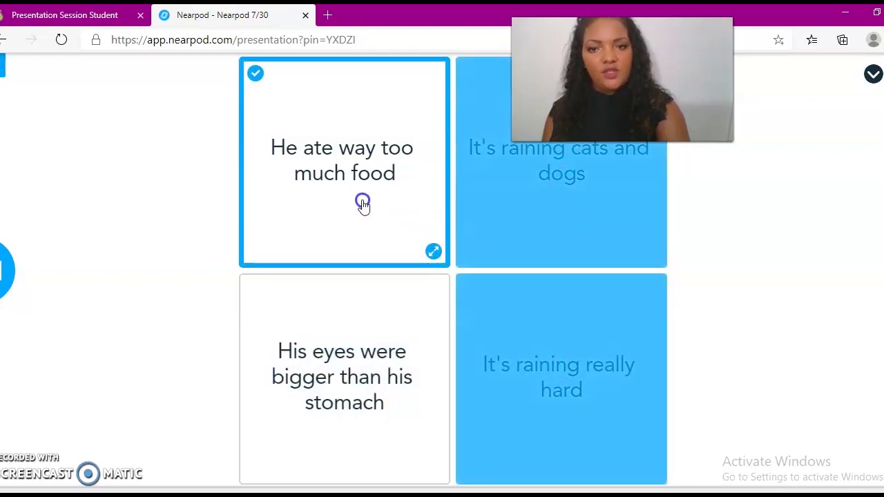
left_click(356, 348)
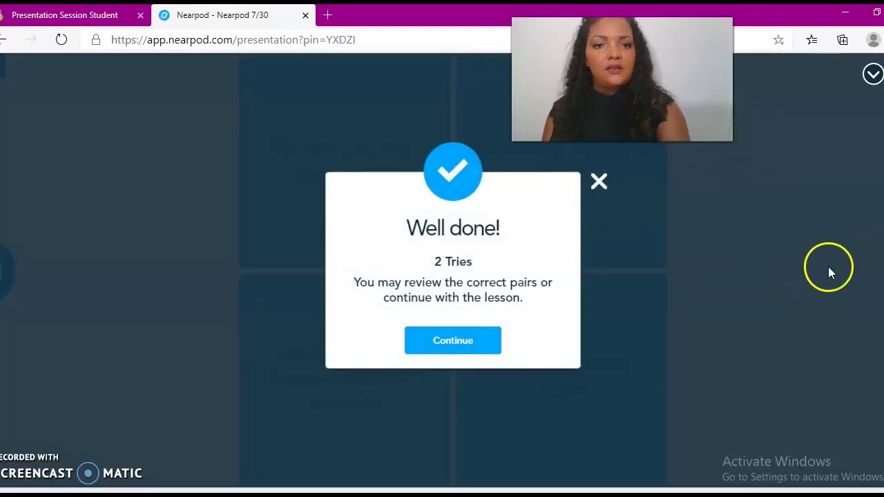
left_click(465, 341)
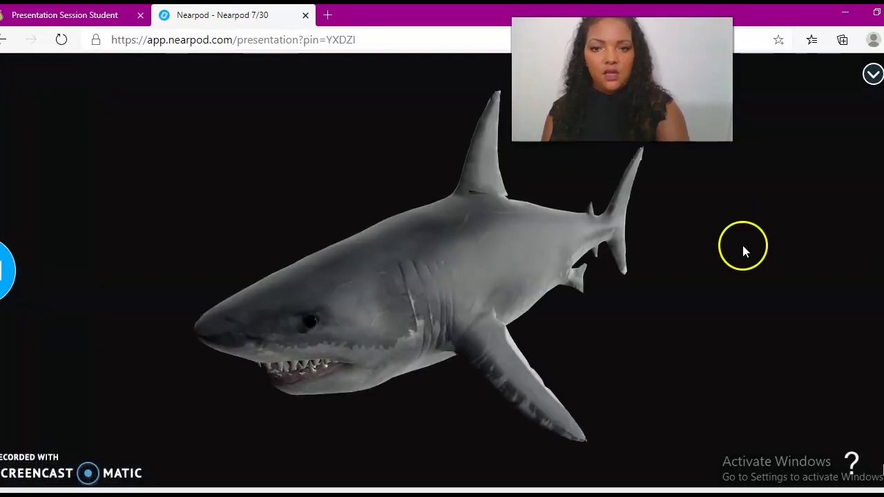
Rotate the 3-D shark to show its belly and a tilted side, then close the viewer.
left_click_drag(429, 289, 408, 237)
left_click_drag(532, 294, 805, 319)
left_click(863, 463)
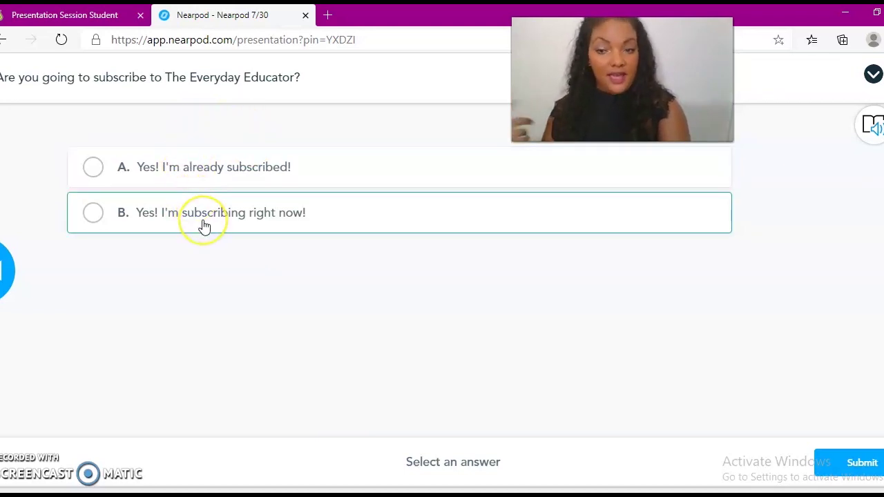
Answer The Everyday Educator poll with 'Yes! I'm already subscribed!' and submit.
left_click(167, 182)
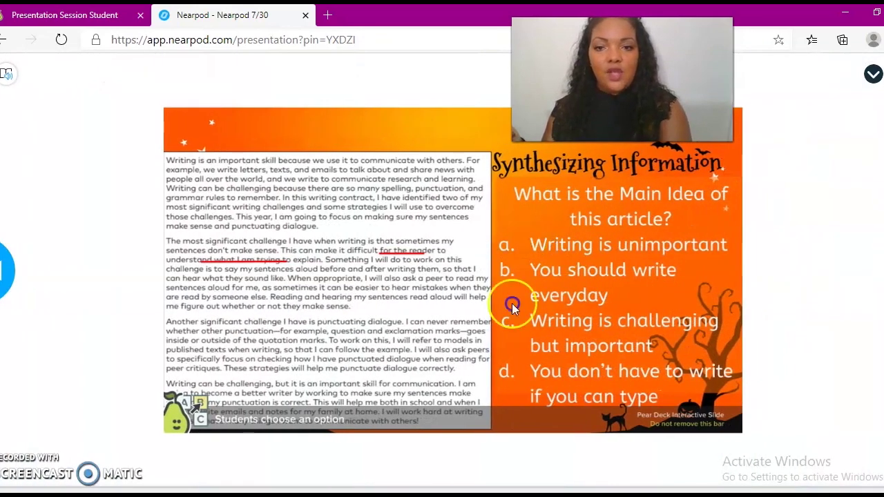
left_click(418, 219)
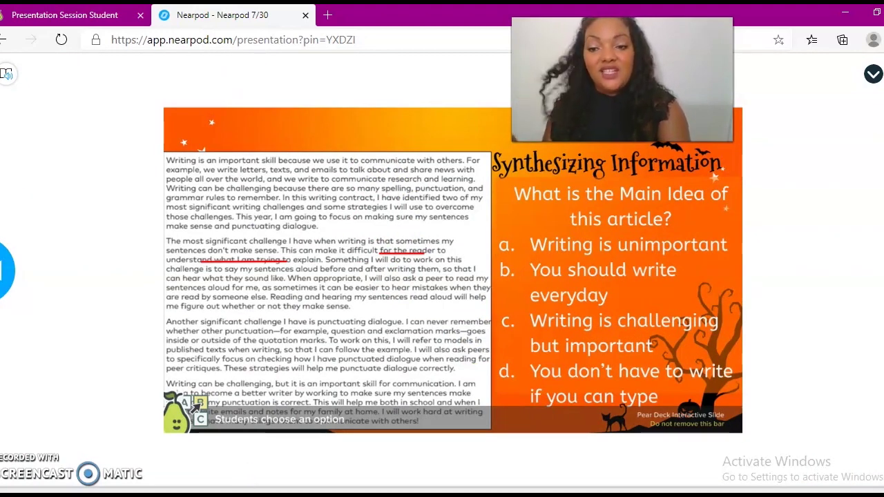
In the teacher window, dismiss the join-code dialog and open Reports for Nearpod 7/30.
left_click(247, 469)
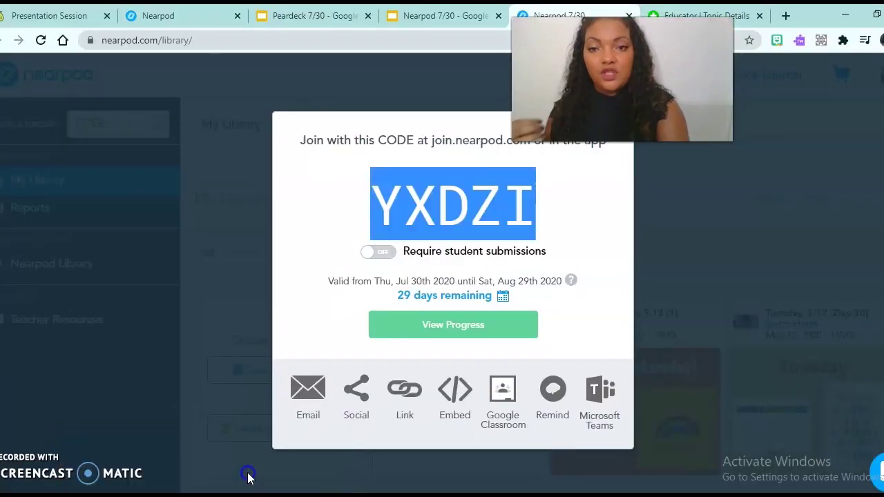
left_click(615, 72)
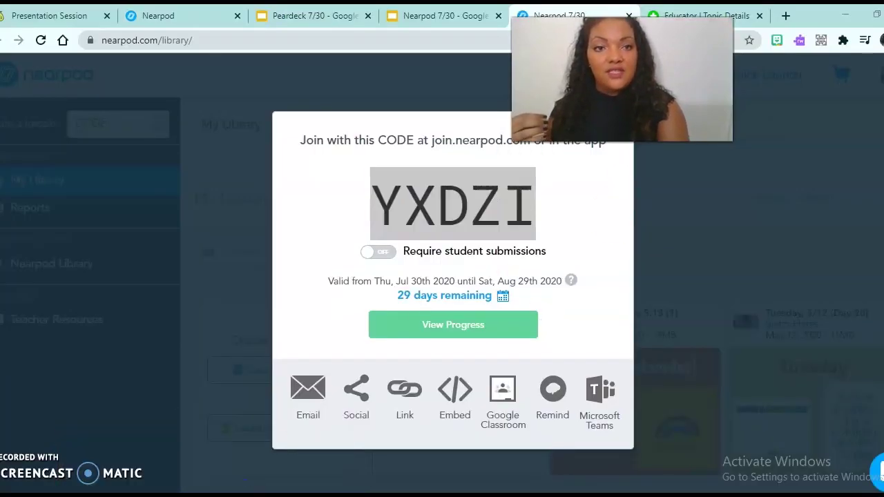
left_click_drag(614, 72, 767, 69)
left_click(649, 124)
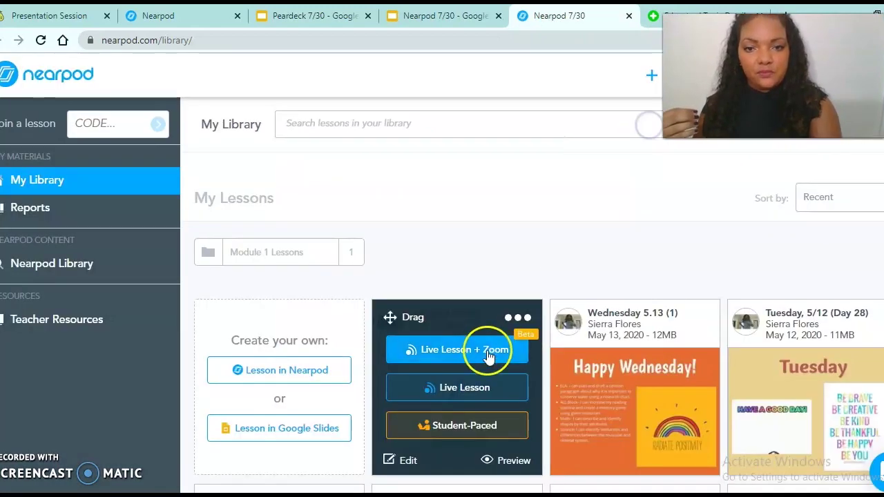
left_click(519, 318)
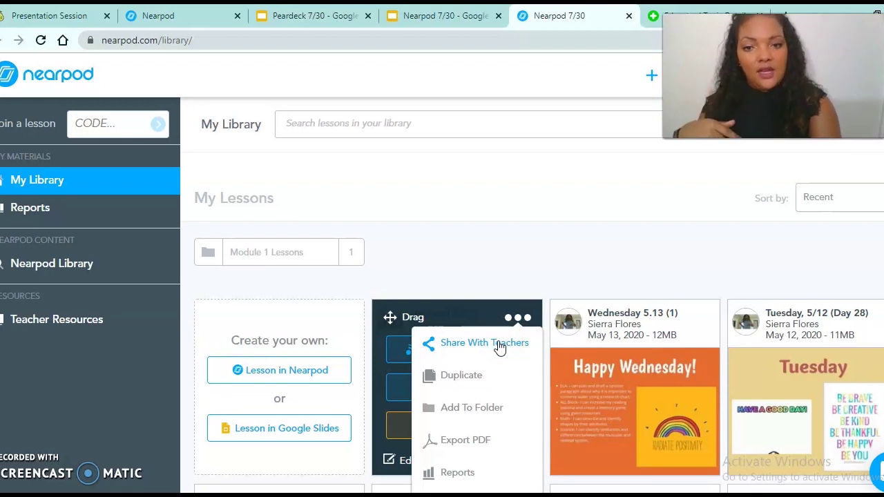
left_click(466, 473)
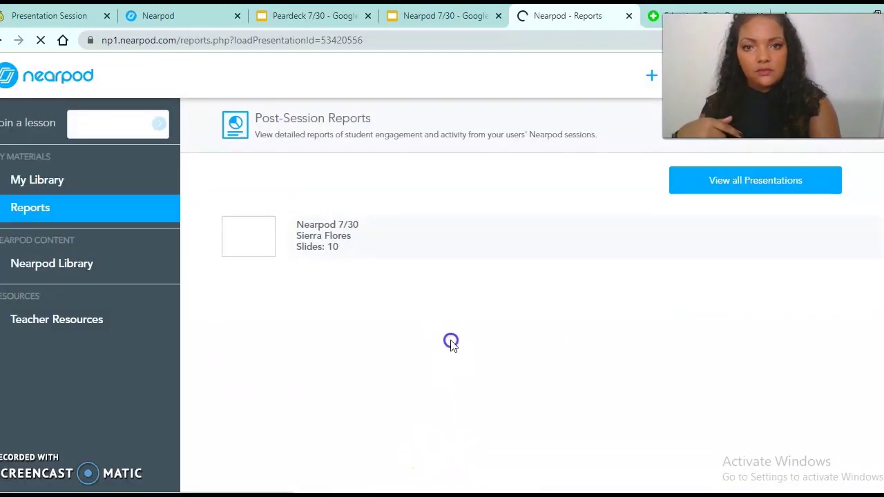
Open the July 30 session report for the Nearpod 7/30 lesson.
left_click(535, 230)
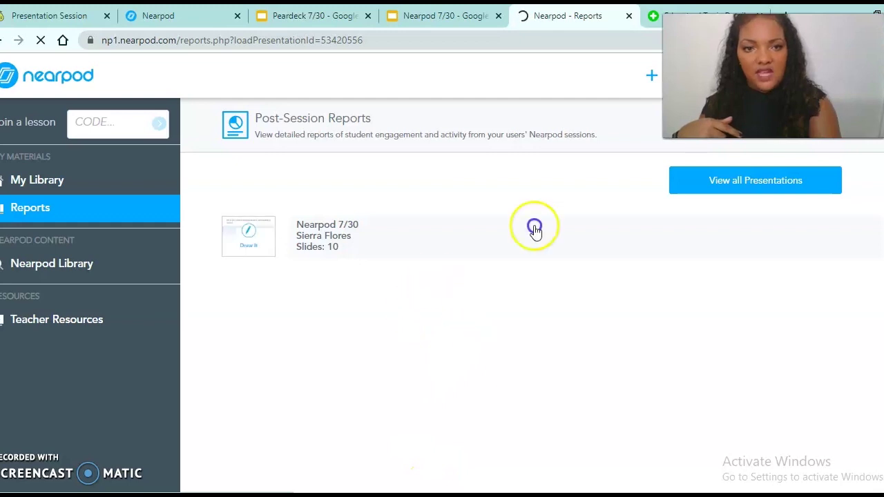
left_click(316, 247)
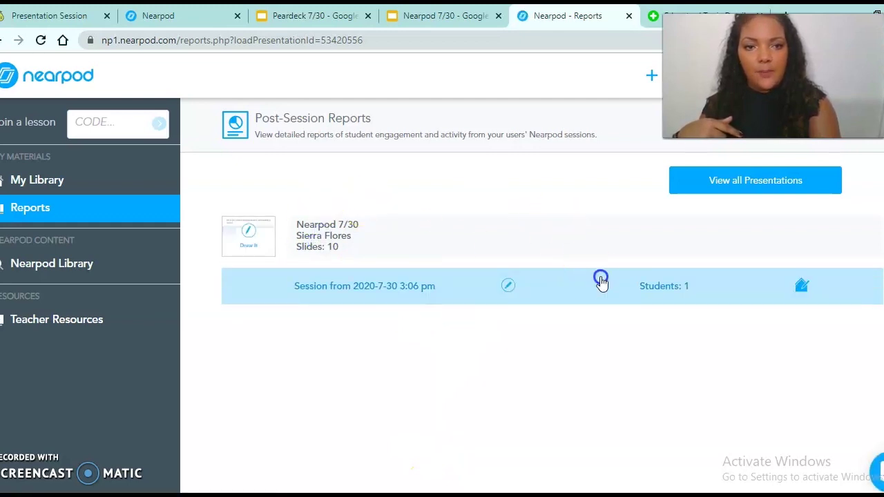
left_click(401, 287)
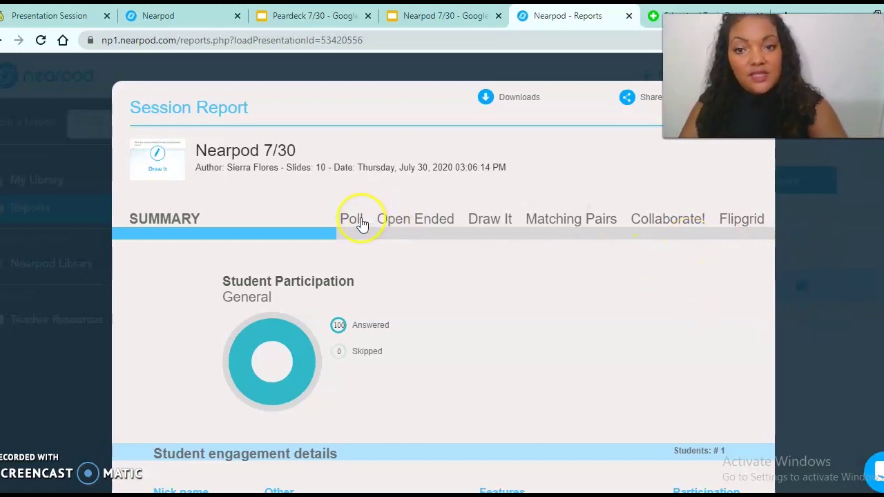
Review Poll, Open Ended, Draw It, Matching Pairs and Collaborate! results, expanding each question.
left_click(353, 221)
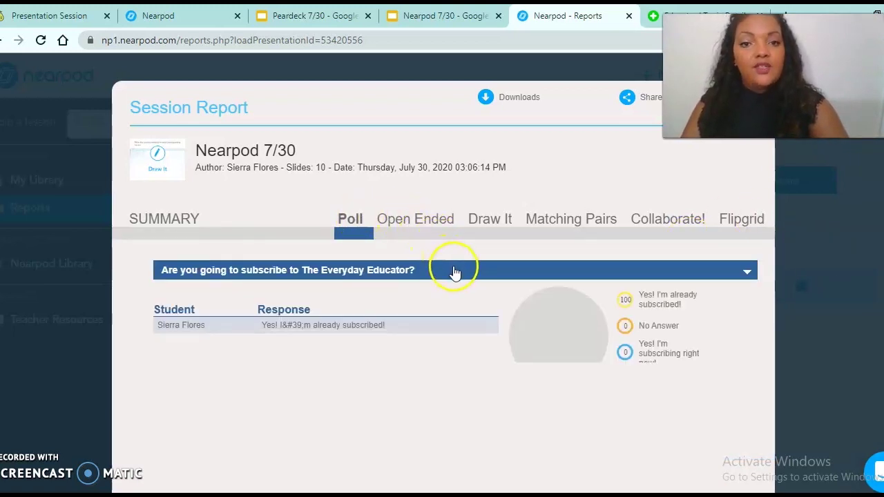
left_click(395, 229)
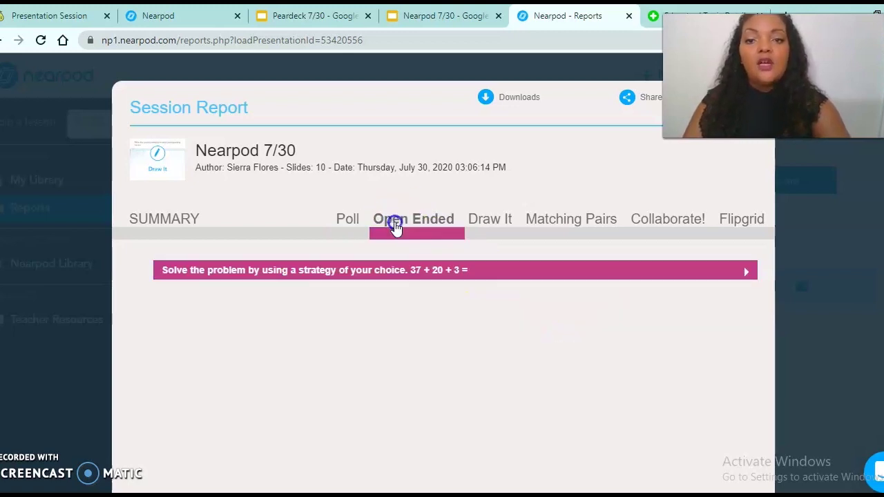
left_click(507, 271)
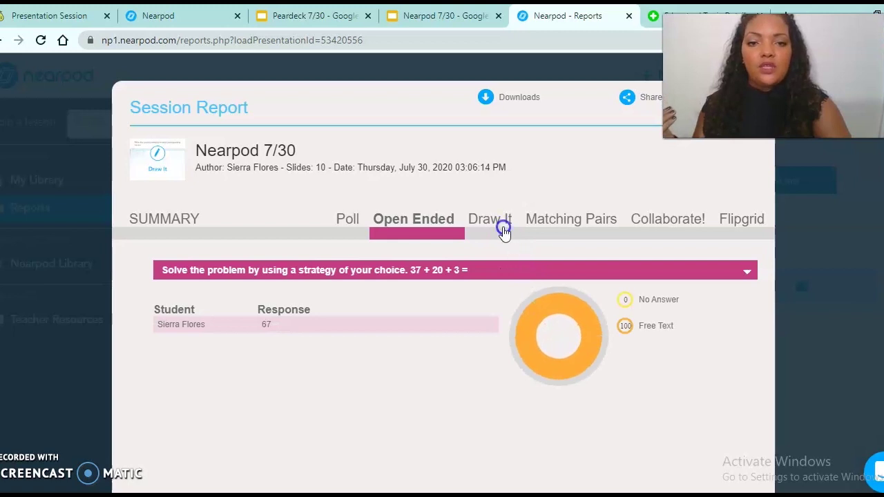
left_click(502, 230)
left_click(523, 271)
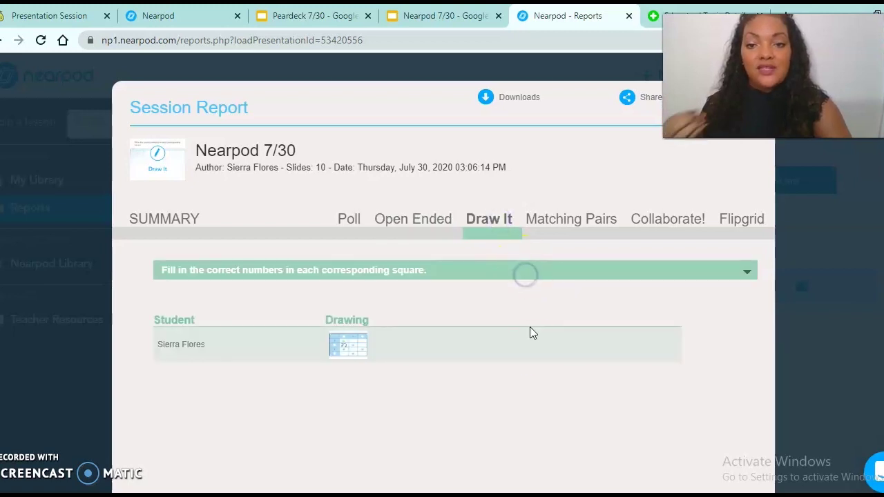
left_click(561, 229)
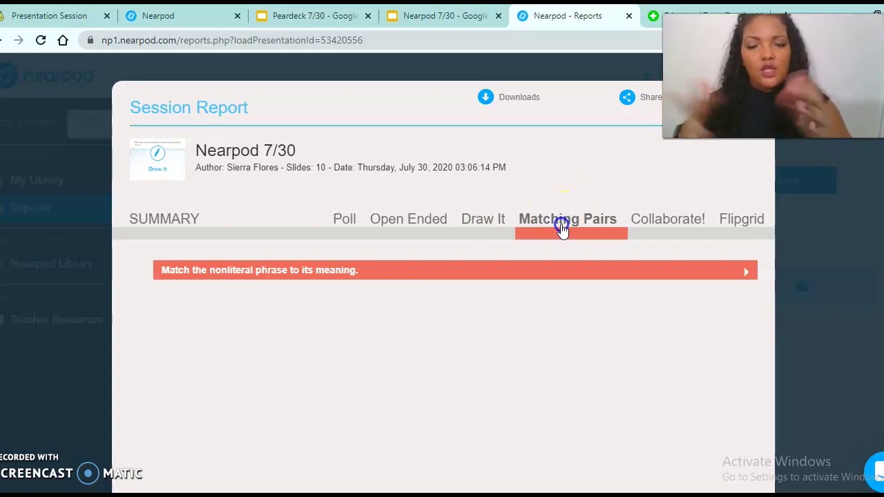
left_click(643, 277)
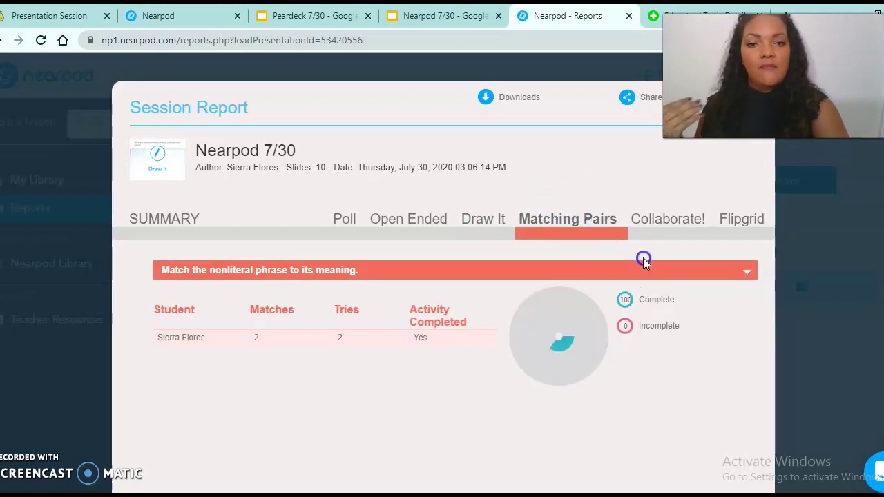
left_click(655, 227)
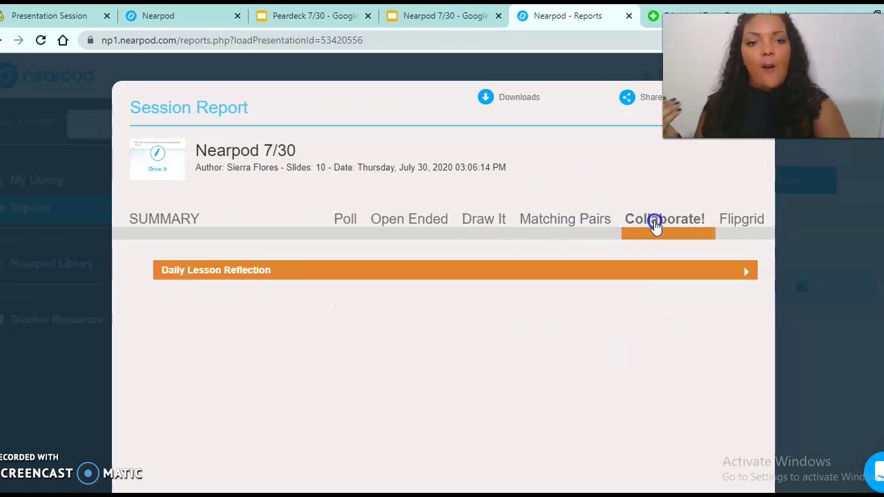